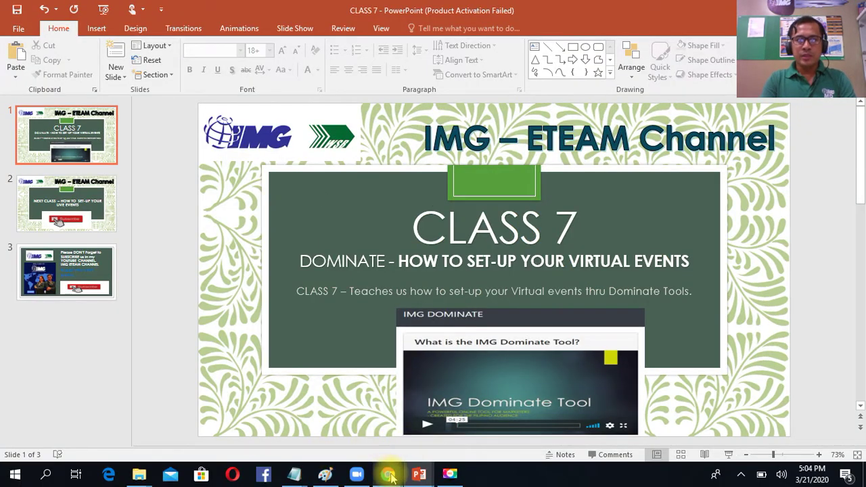
Switch from the PowerPoint Class 7 slides to the IMG Dominate dashboard in Chrome.
mouse_move(391, 477)
click(366, 443)
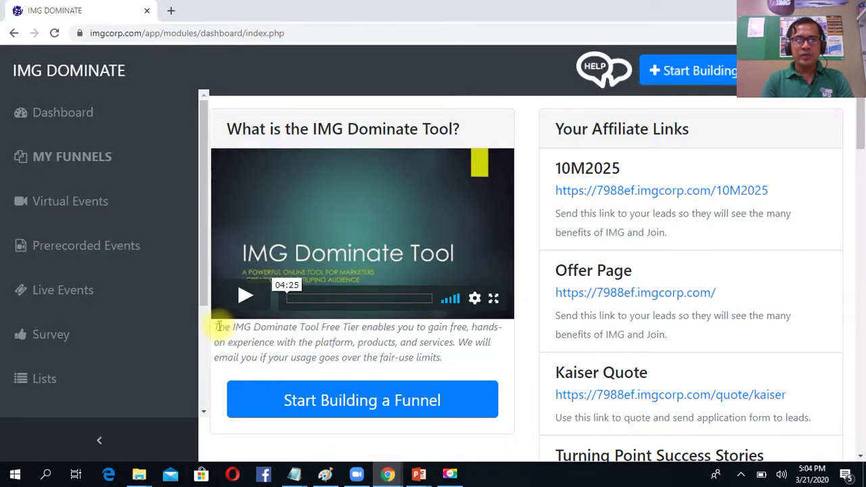
Add a new live webinar named IMG Membership Orientation.
click(86, 203)
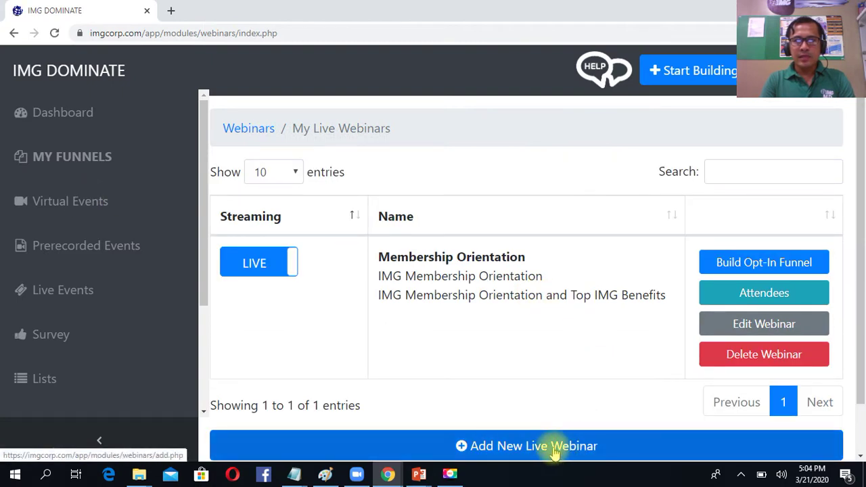
click(554, 450)
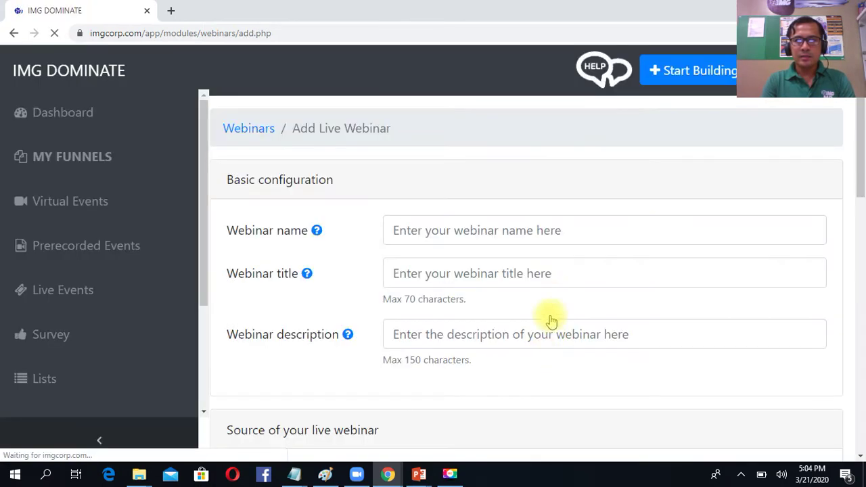
click(498, 231)
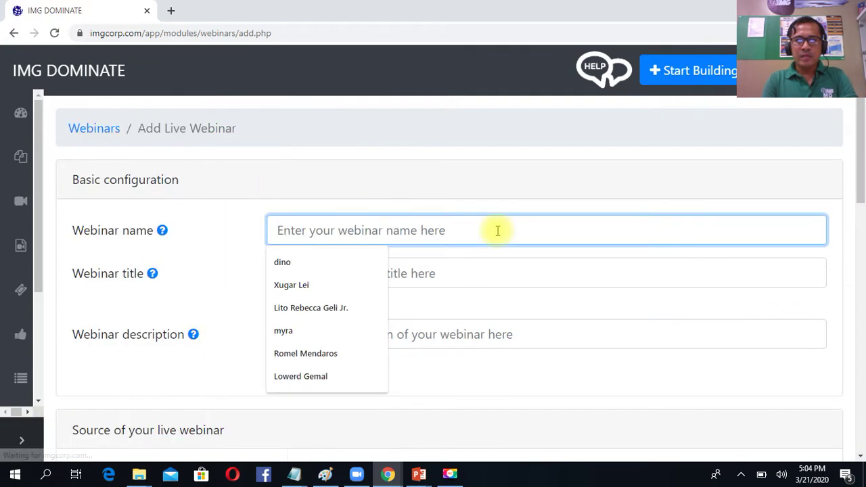
text(Im)
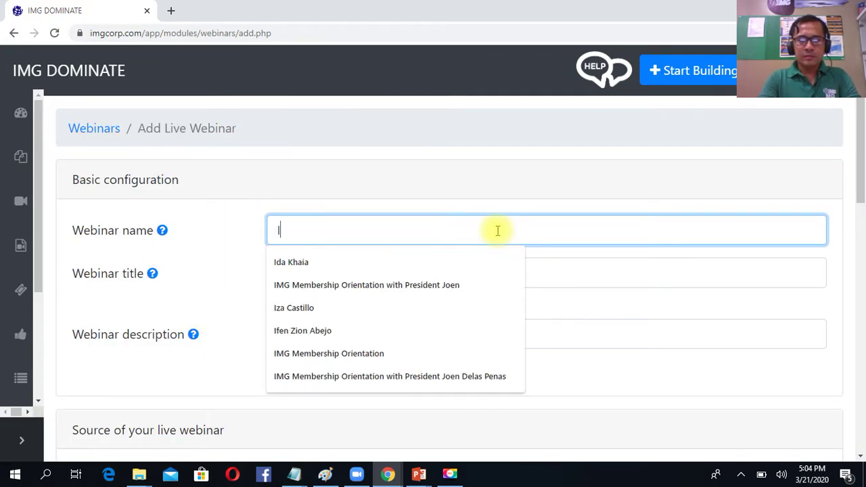
click(454, 261)
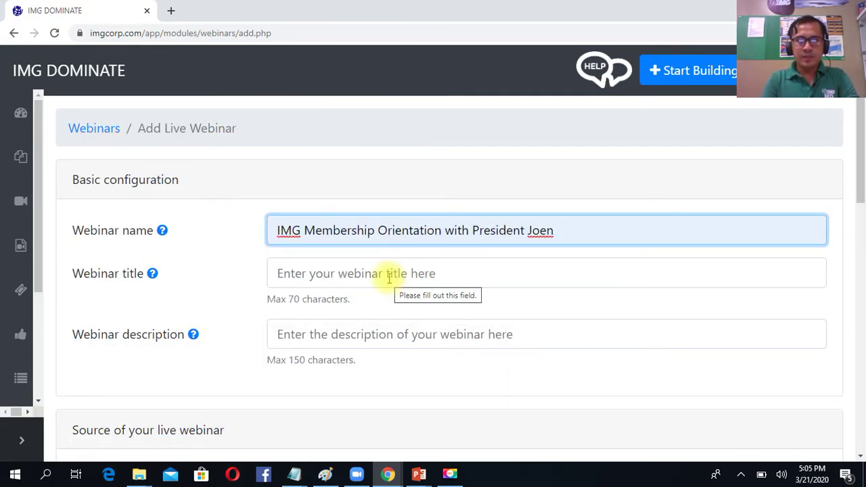
drag(630, 228, 453, 234)
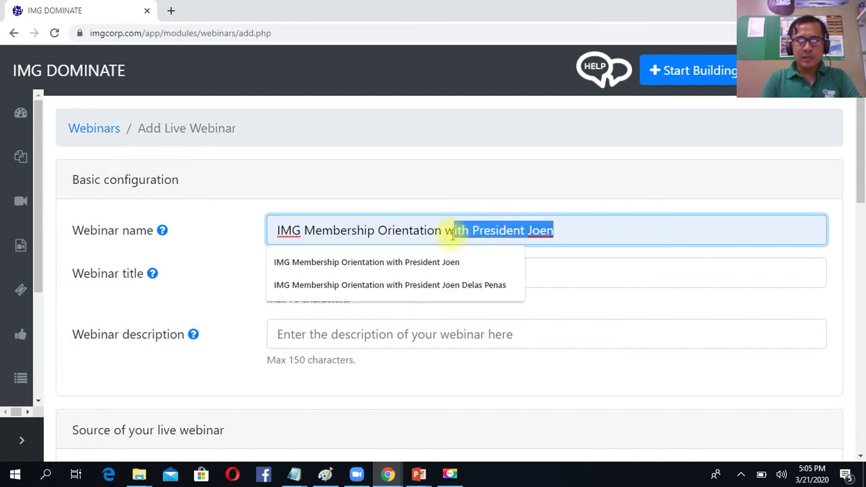
key(BackSpace)
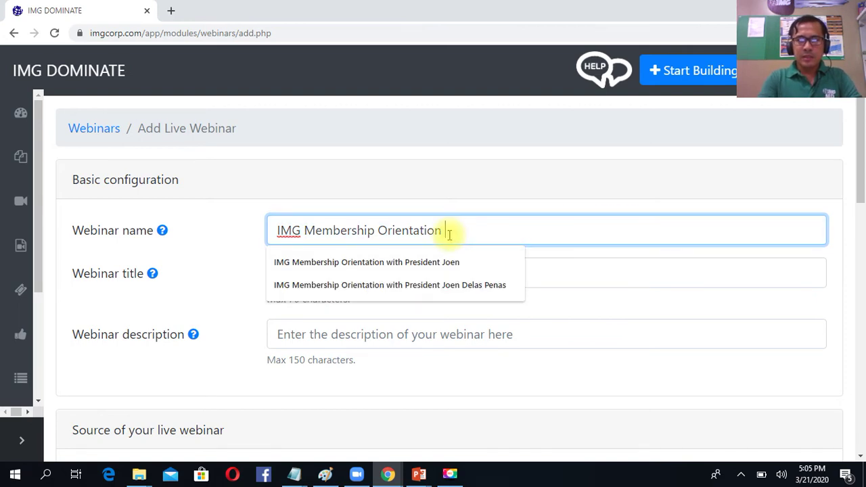
Give the webinar the IMG Membership Orientation 2.0 title and the Top IMG Benefits description.
click(599, 274)
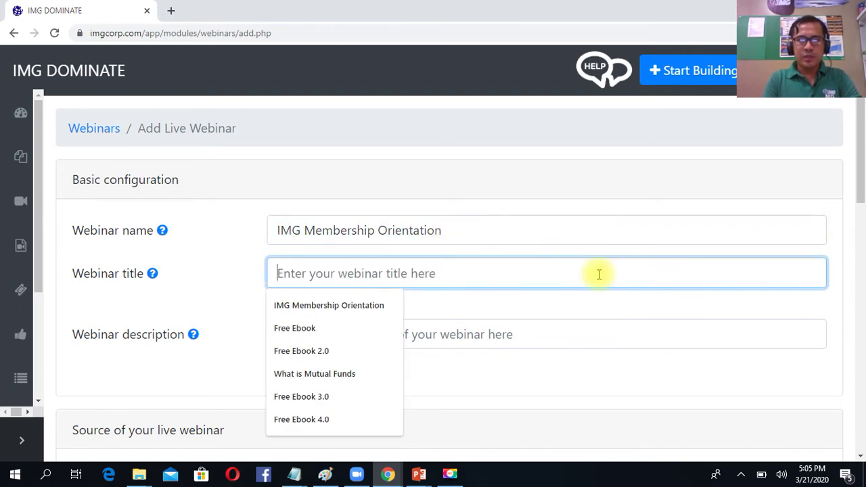
click(345, 304)
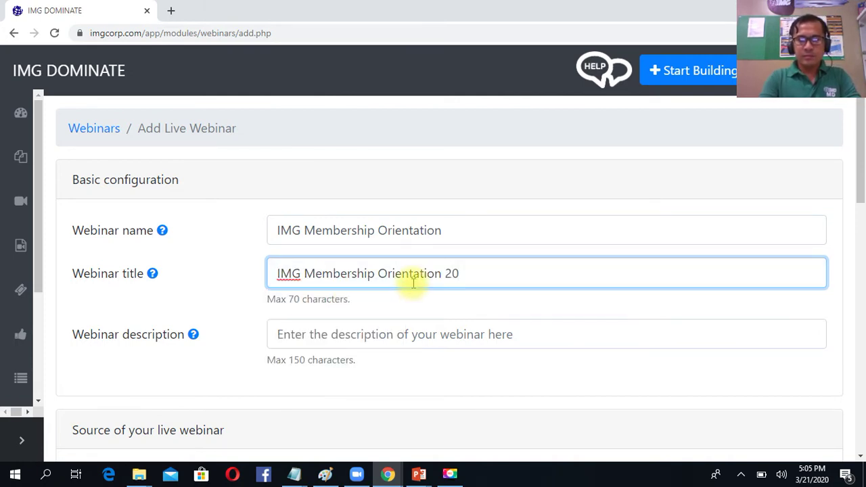
click(196, 299)
click(344, 331)
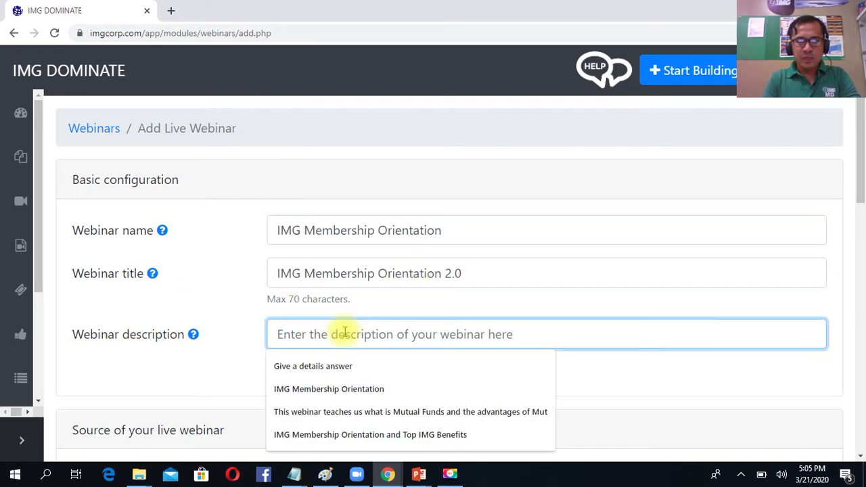
click(389, 433)
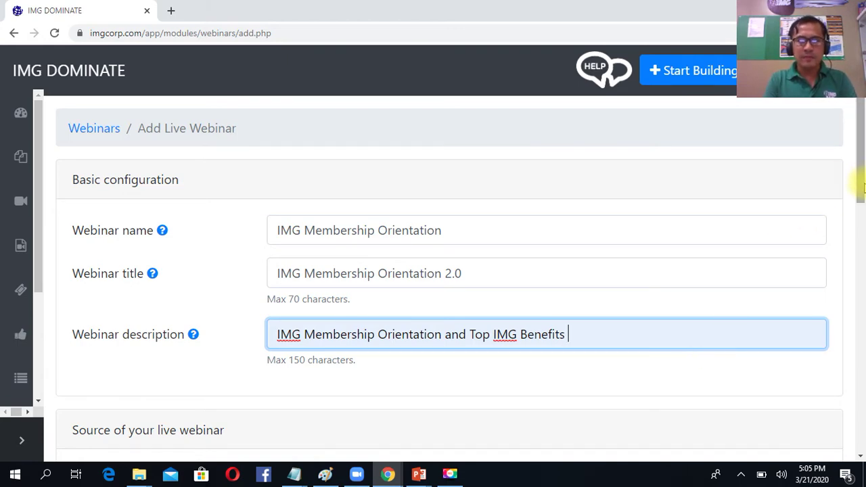
Go to the live webinar URL field and start a new browser tab to find the video.
drag(863, 182, 857, 270)
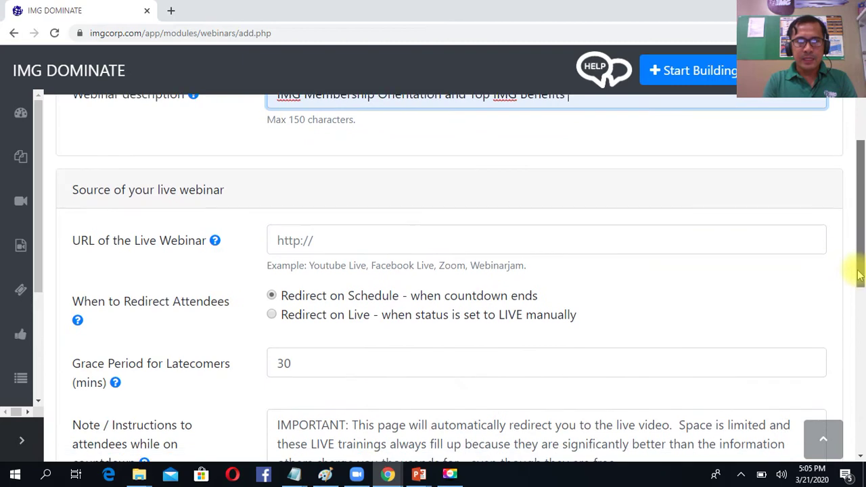
click(364, 239)
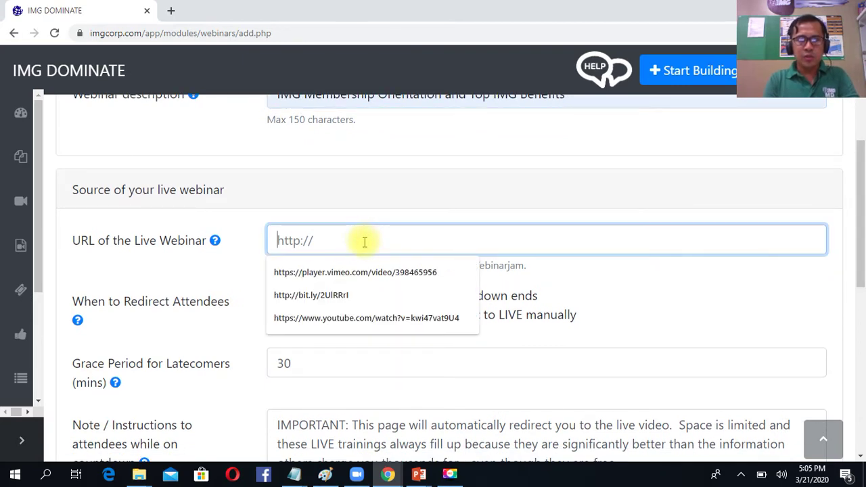
click(174, 13)
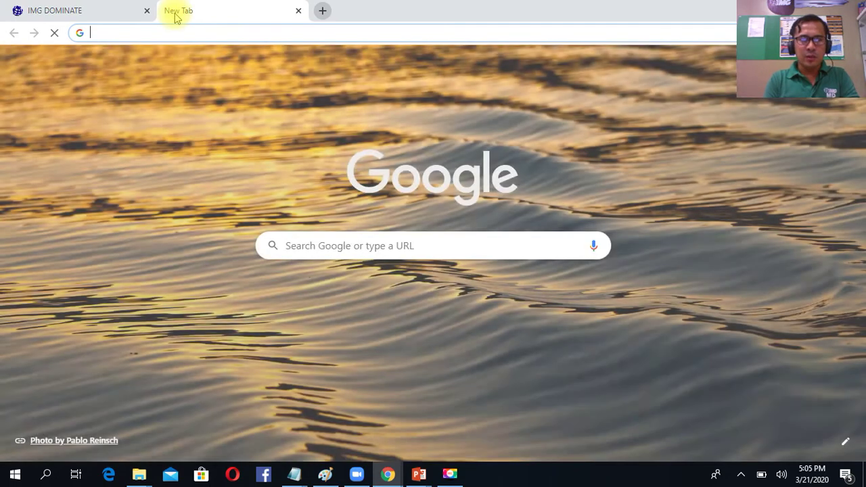
Open YouTube in the new browser tab.
text(you)
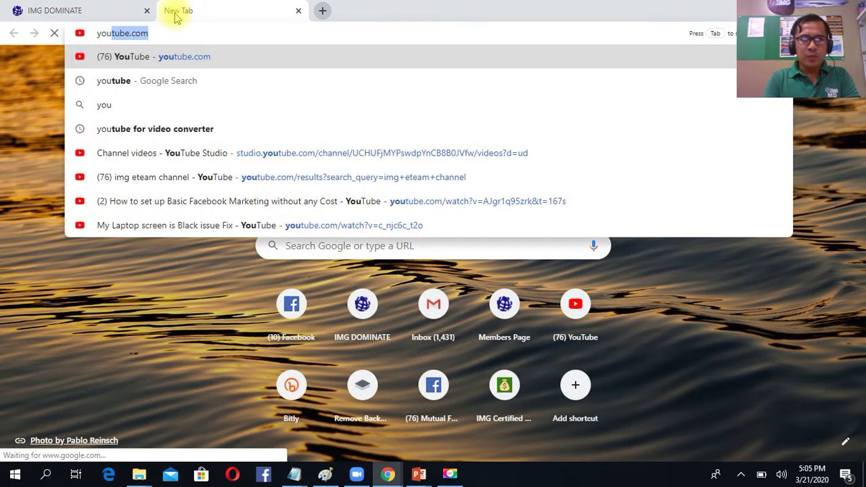
click(176, 62)
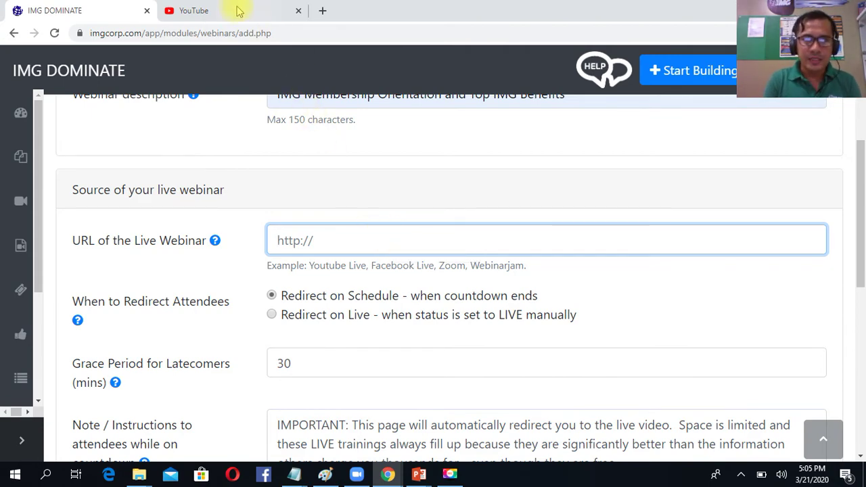
click(196, 11)
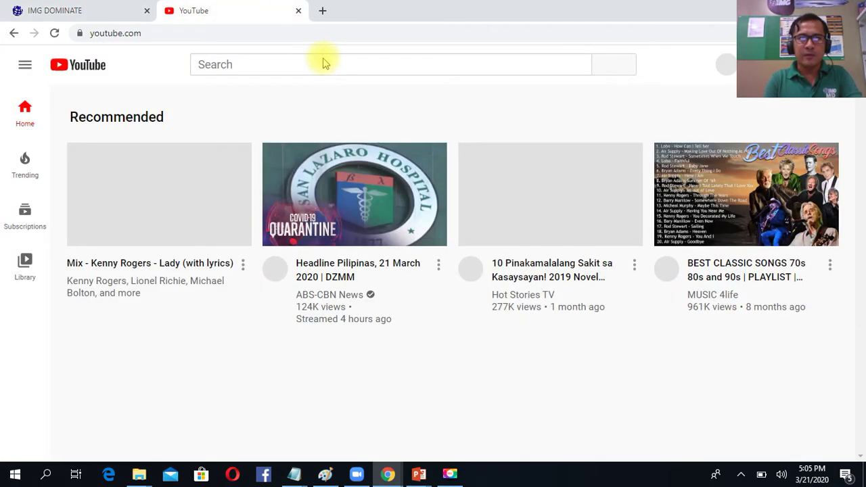
Search 'img eteam channel' and expand its videos to reach the Bisaya Version IMG Benefits Presentation.
click(306, 65)
text(i)
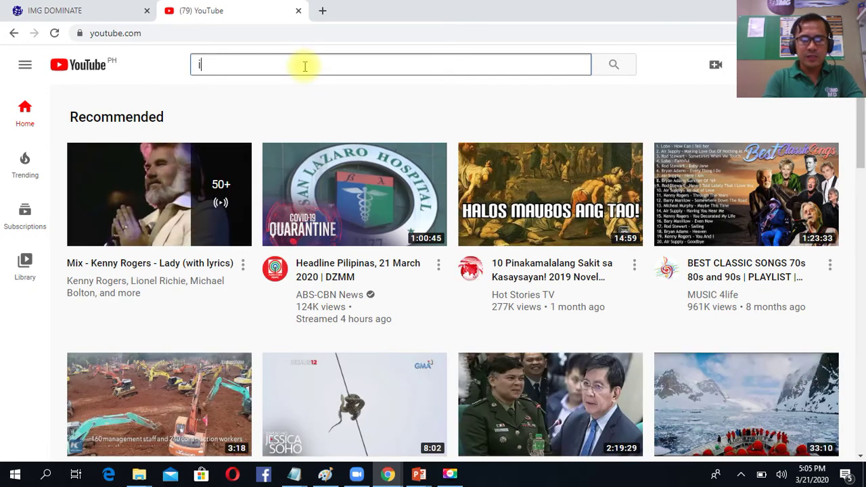
text(mg)
click(310, 96)
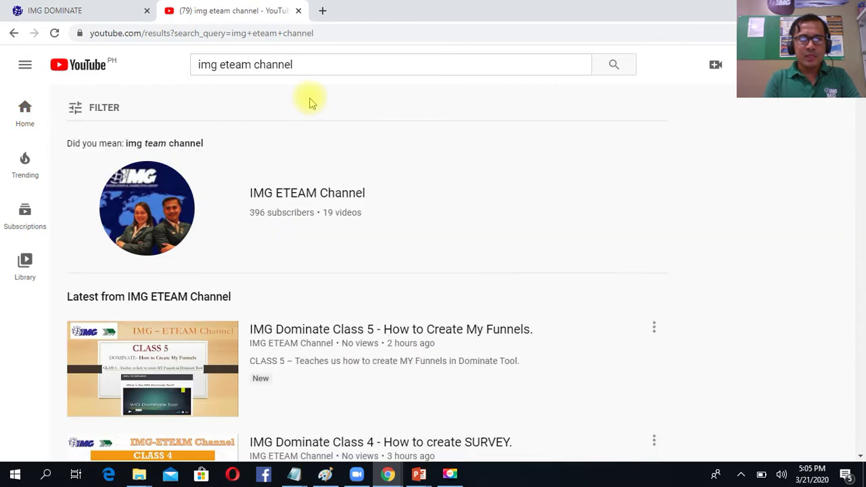
drag(860, 101, 859, 139)
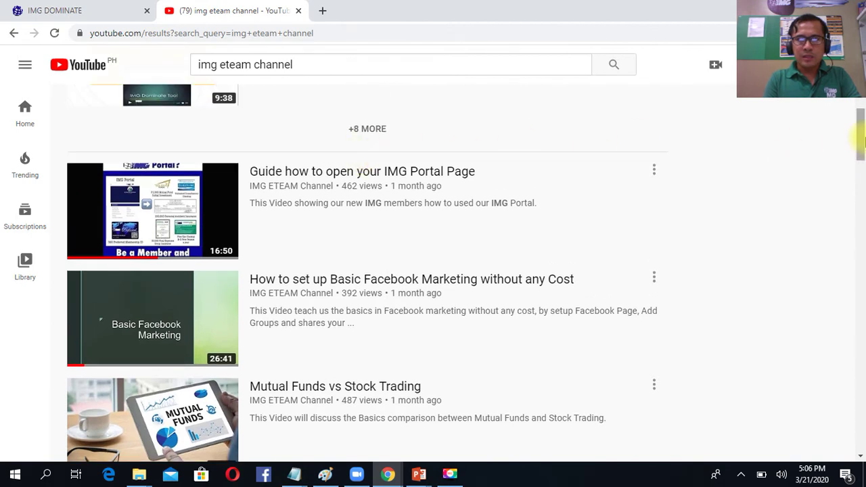
click(359, 131)
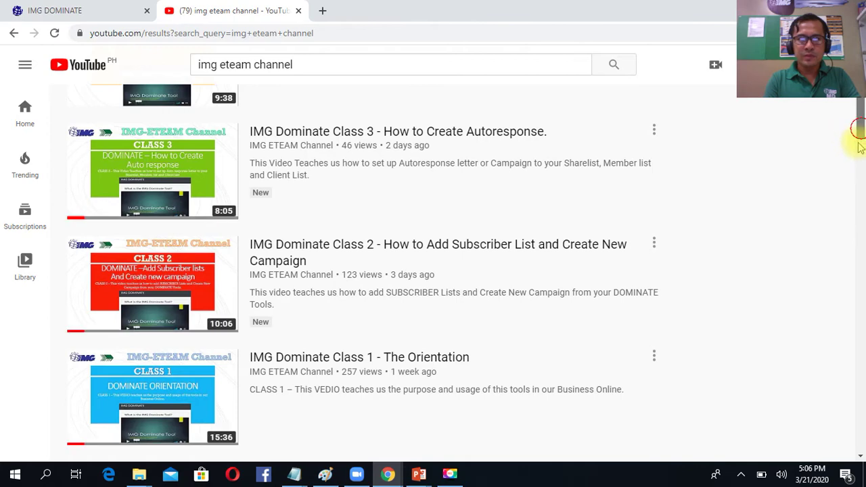
drag(857, 131, 856, 207)
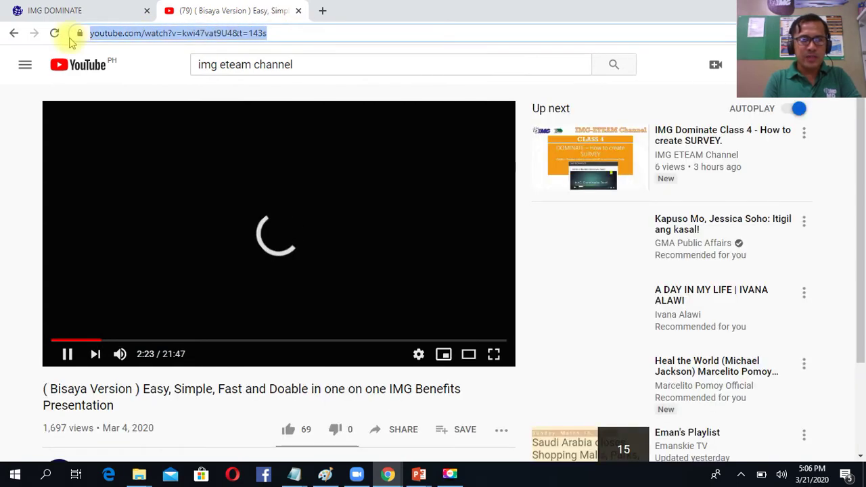
Paste the YouTube video address as the live webinar URL and pause the video.
click(97, 11)
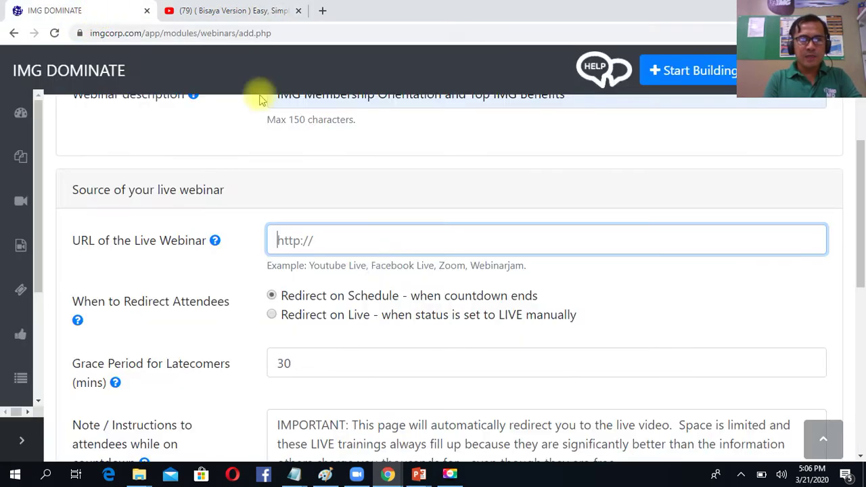
text(https://www.youtube.com/watch?v=kwi47vat9U4&t=143s)
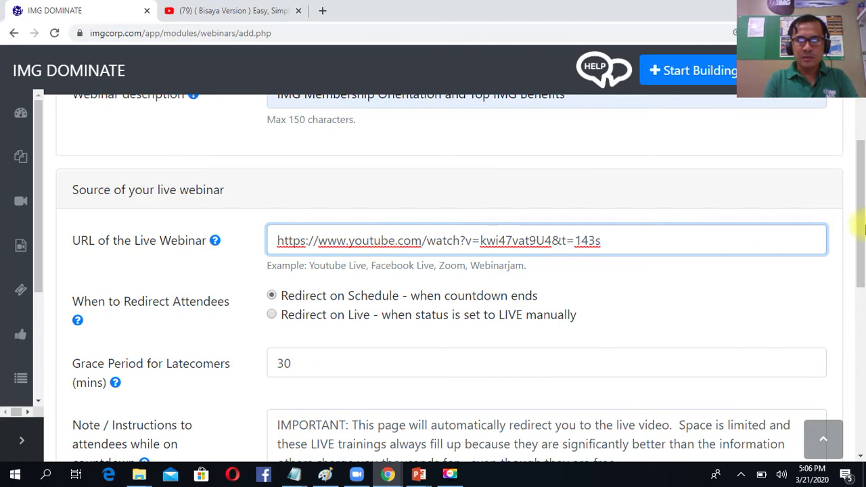
scroll(858, 269, down, 2)
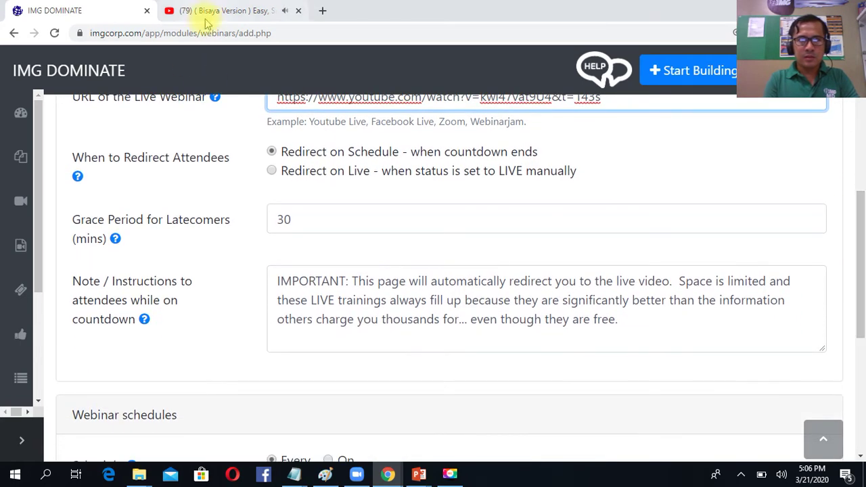
click(205, 12)
click(67, 355)
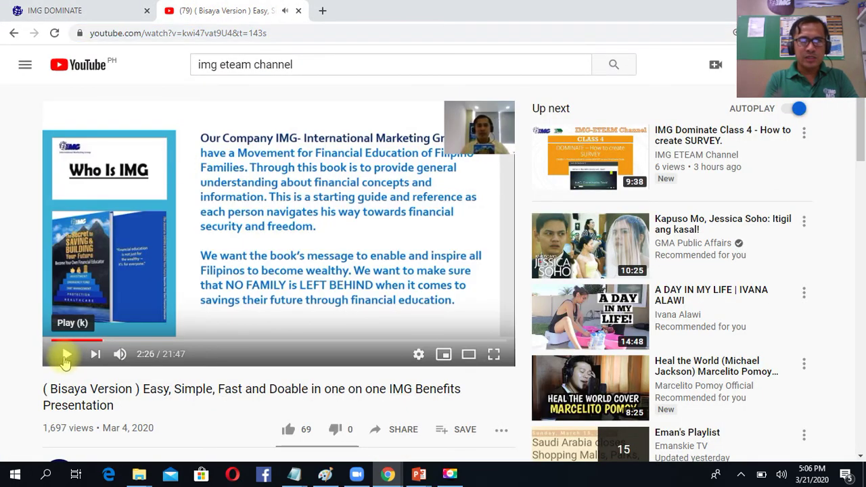
click(93, 10)
Enter 07:00 PM as the webinar's everyday schedule time.
drag(863, 201, 863, 169)
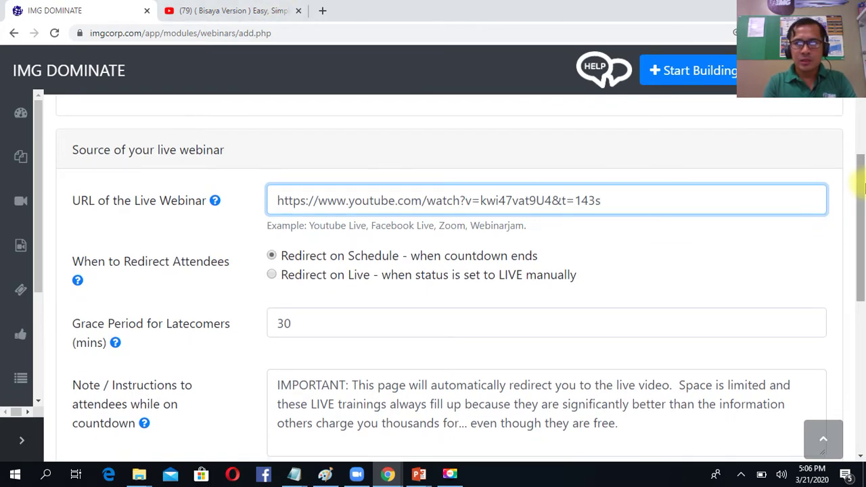
drag(863, 162, 864, 323)
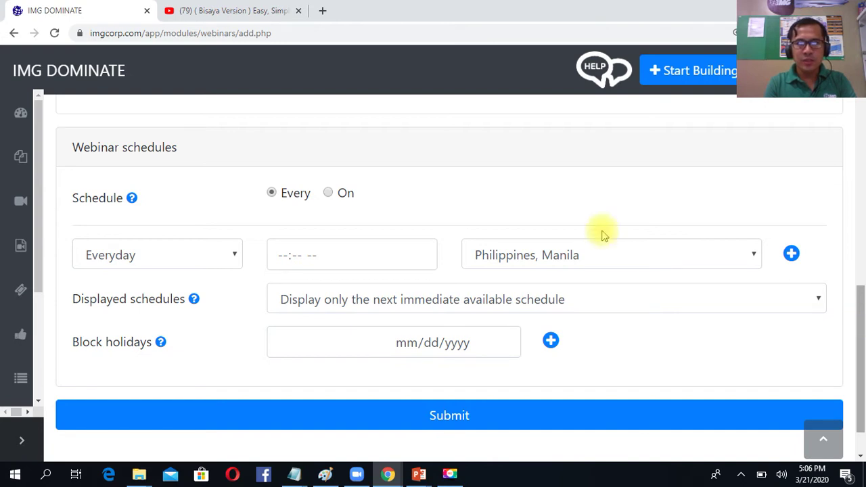
click(281, 248)
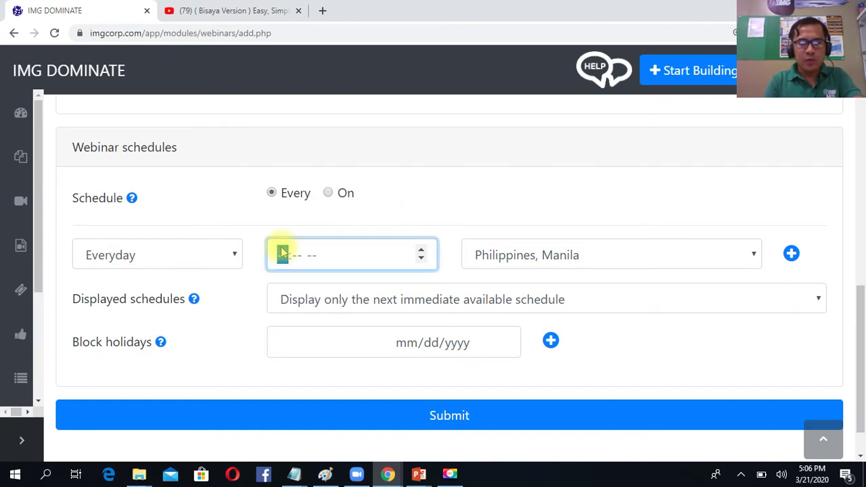
text(8:)
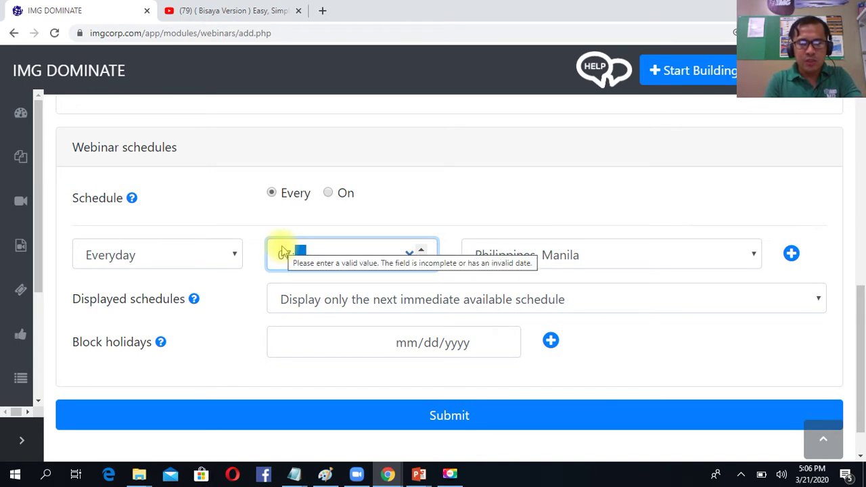
text(00 PM)
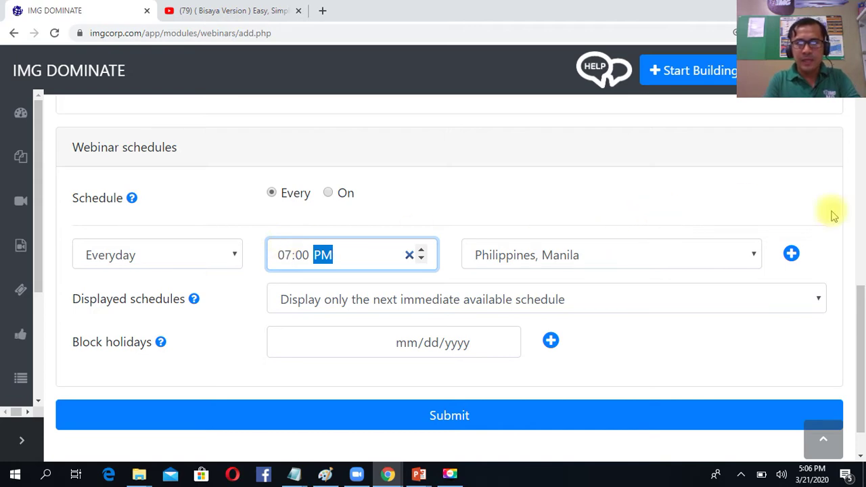
scroll(861, 327, up, 10)
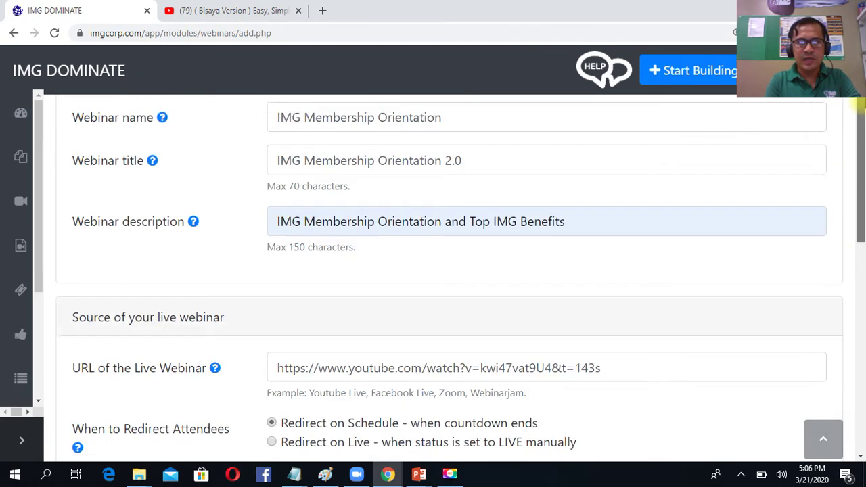
Add the everyday 19:00 Asia/Manila schedule row, clearing the incomplete-form warnings, and submit the webinar.
scroll(861, 327, down, 10)
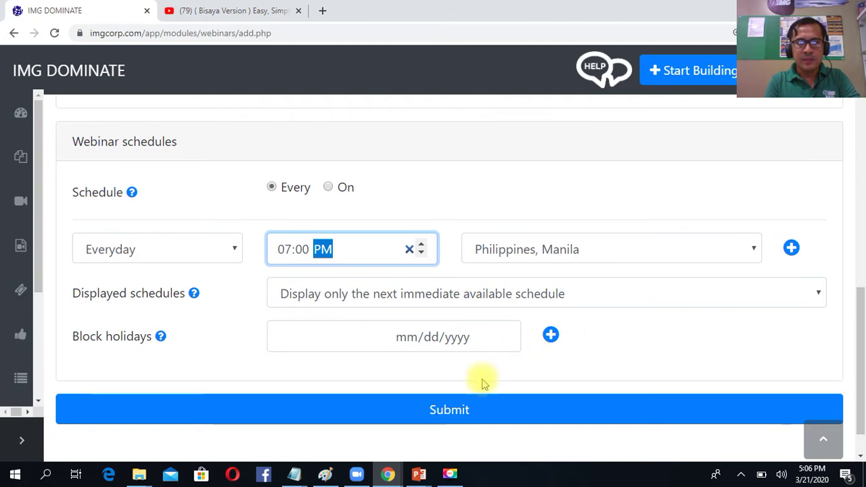
click(481, 410)
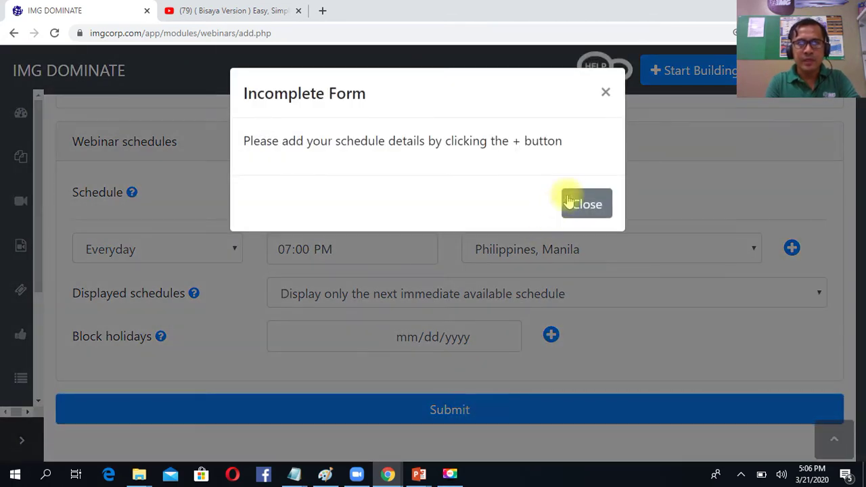
click(581, 207)
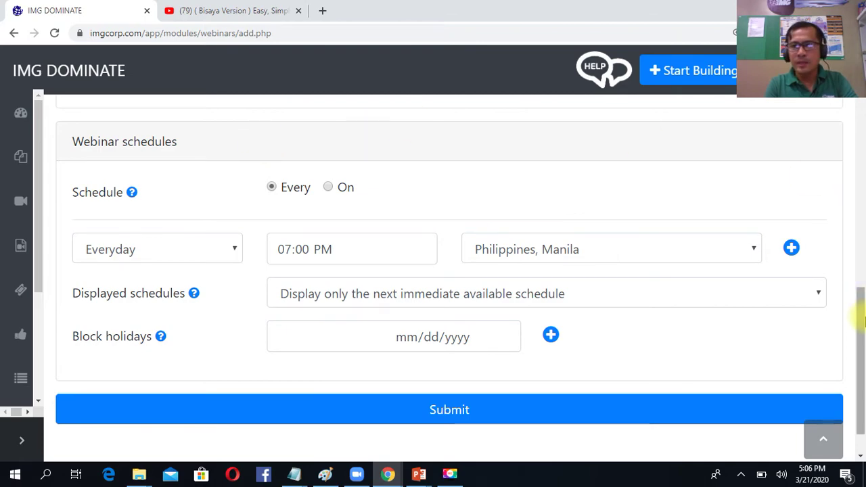
click(588, 421)
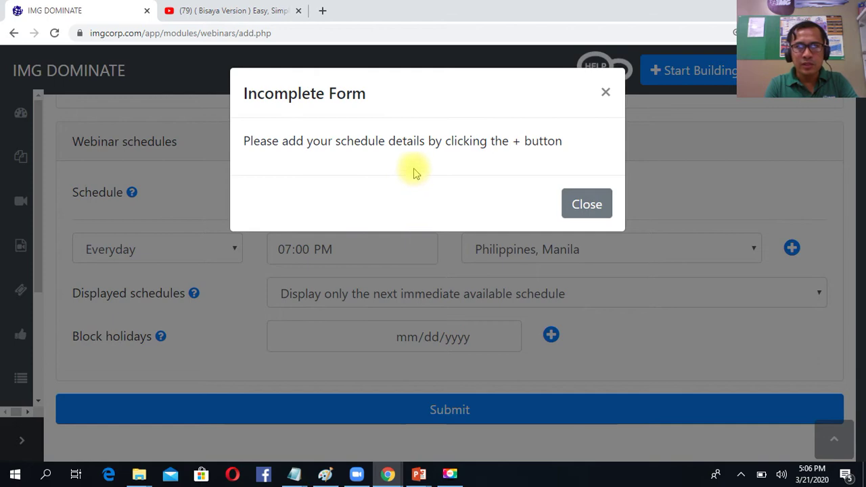
click(606, 93)
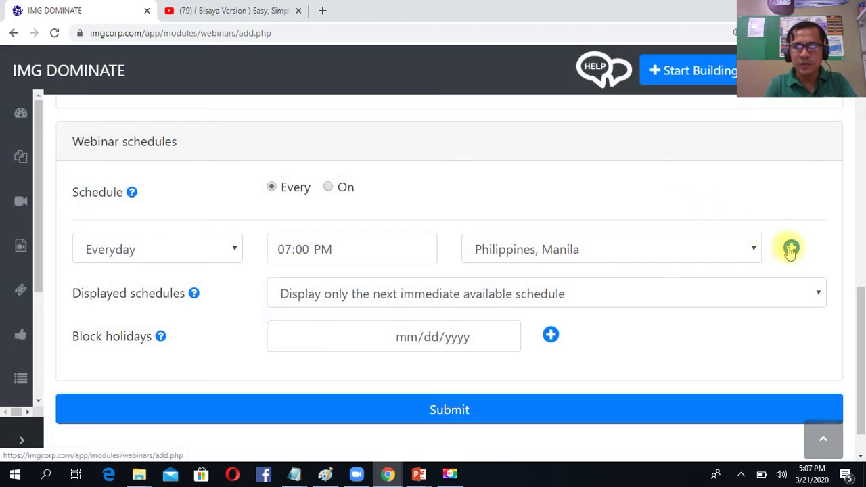
click(791, 249)
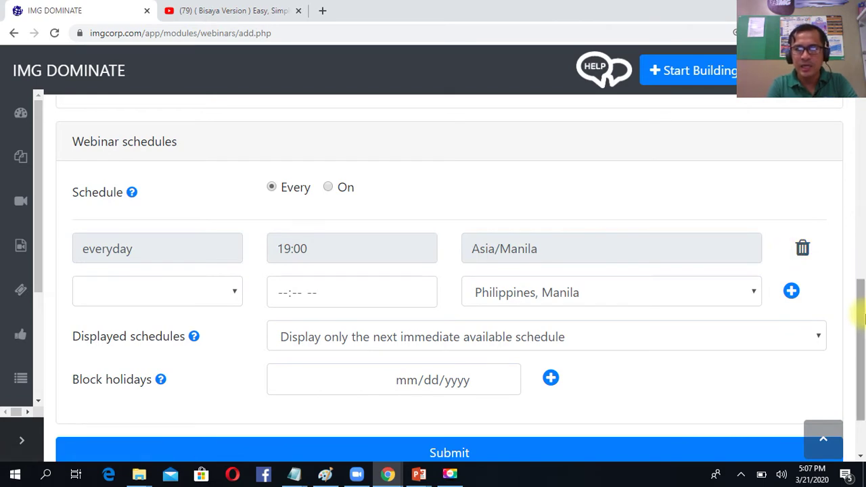
drag(861, 321, 860, 351)
click(396, 365)
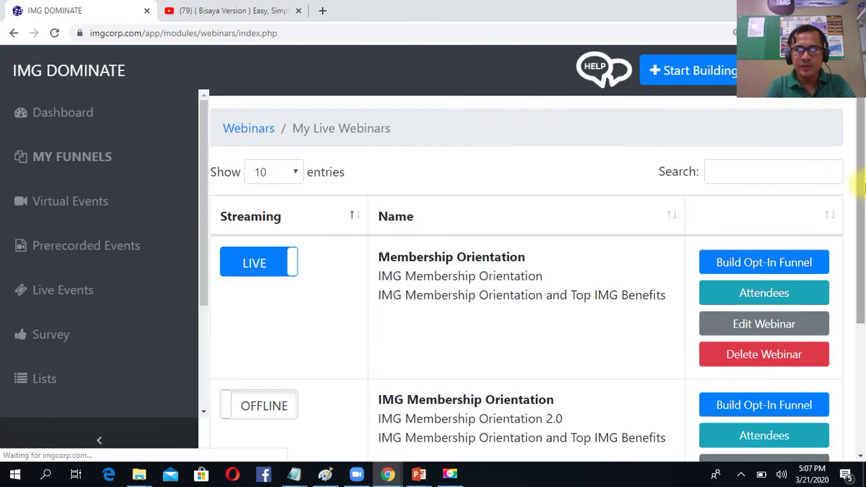
Choose Build Opt-In Funnel on IMG Membership Orientation 2.0 and create from the IMG Live Webinars template.
scroll(859, 270, down, 1)
click(751, 357)
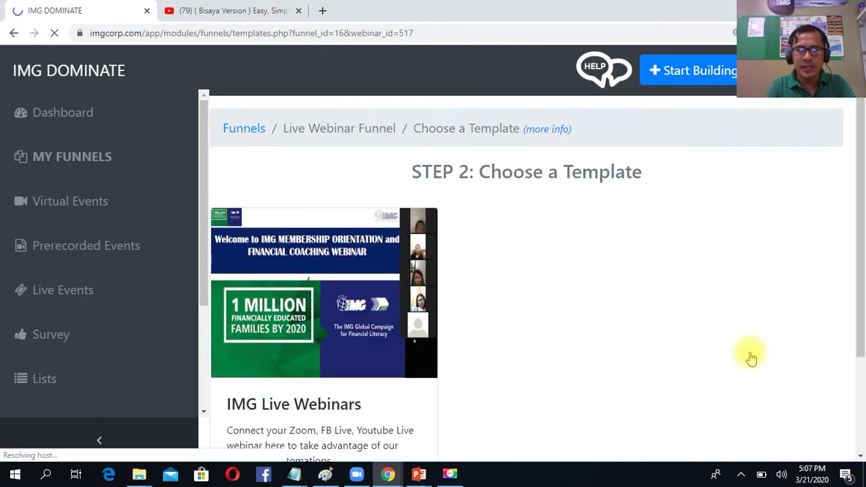
scroll(860, 257, down, 2)
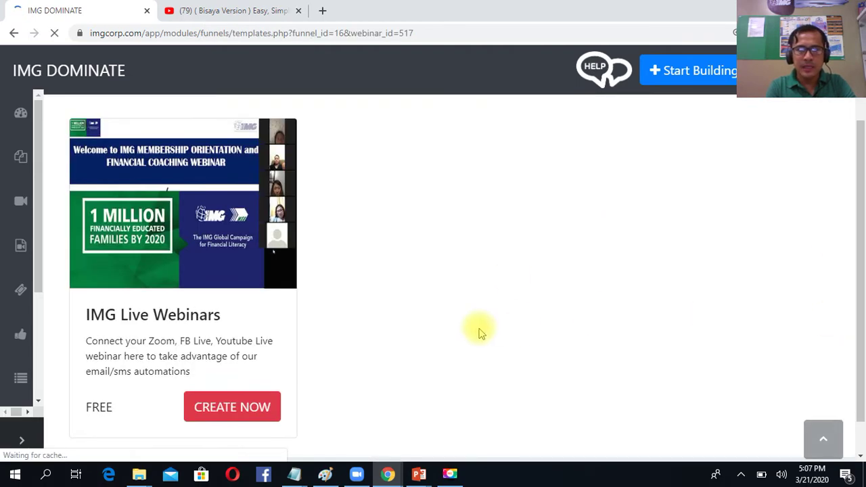
click(259, 408)
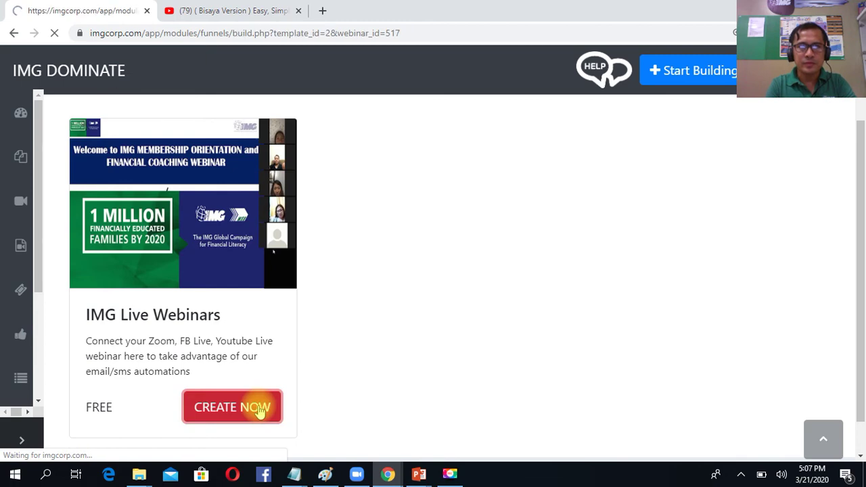
scroll(416, 222, down, 1)
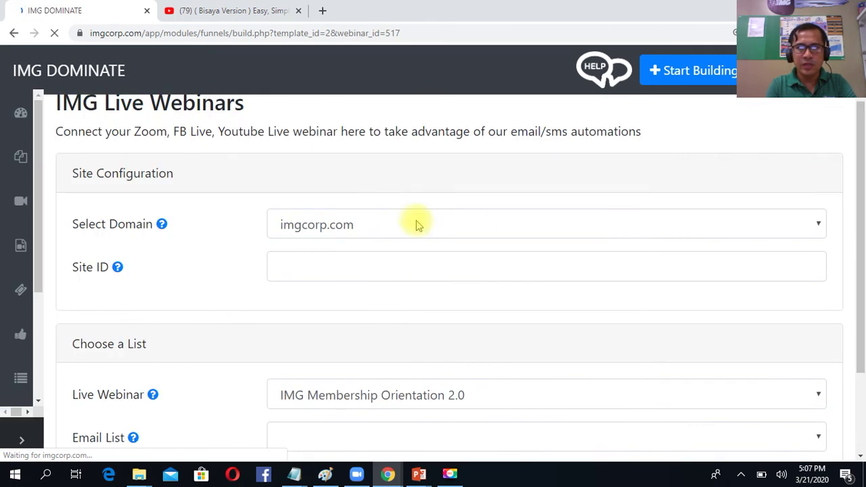
Set the funnel's site ID to top-membership-orientation.
click(308, 266)
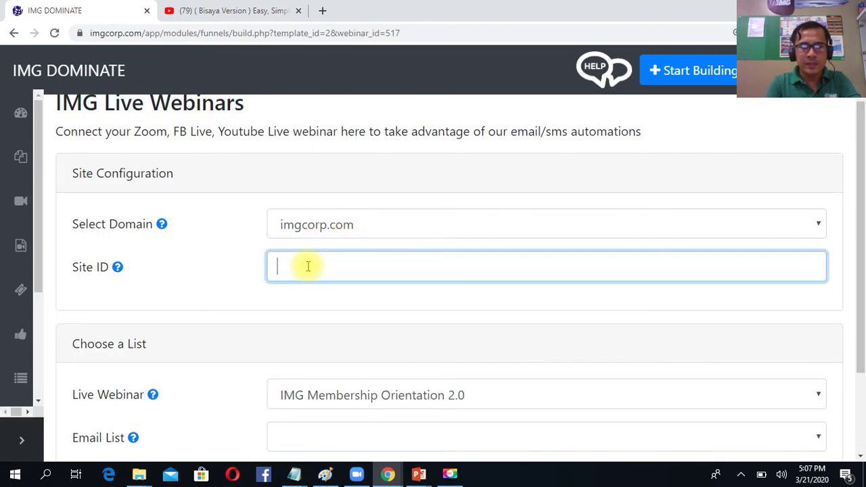
text(top-)
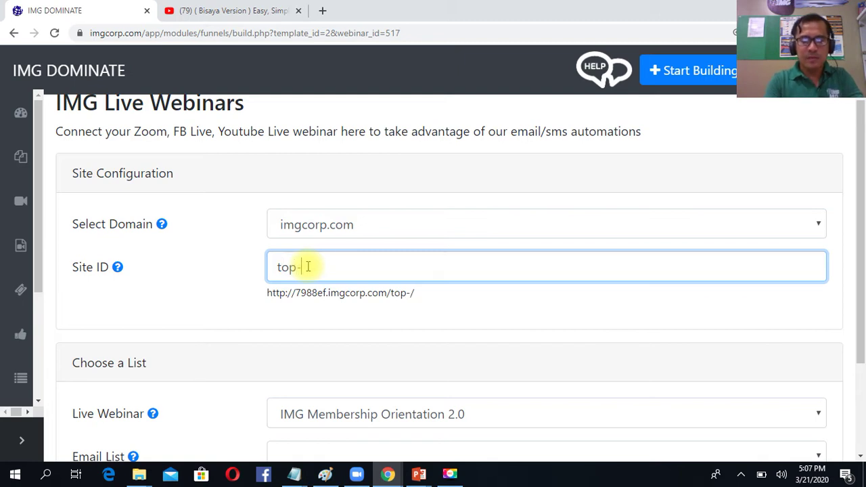
text(membership-orientation)
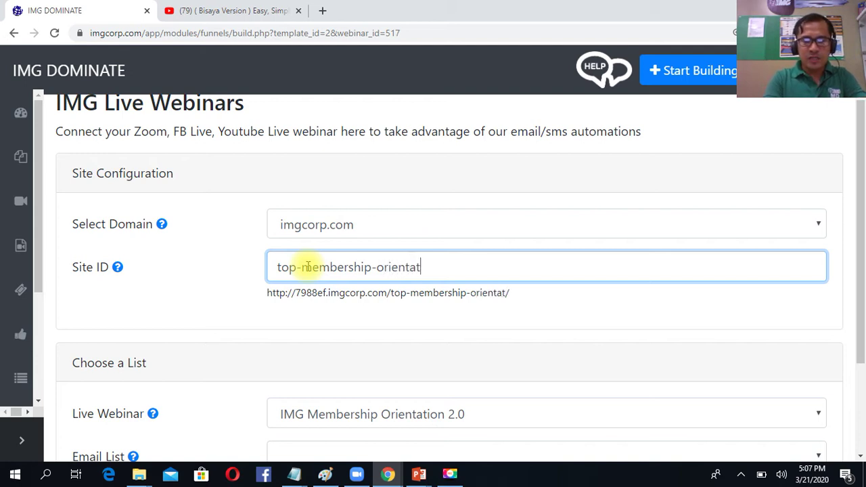
click(544, 320)
Keep IMG Membership Orientation 2.0 as the webinar, choose Example List, and submit the funnel.
scroll(857, 236, down, 2)
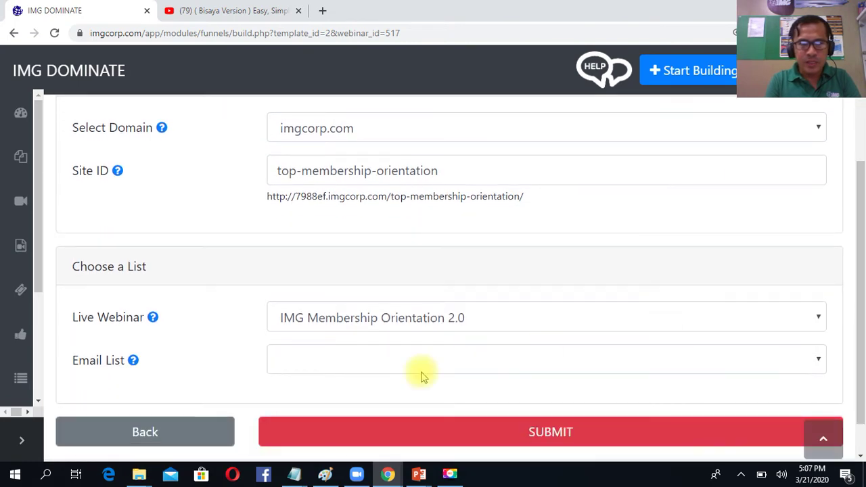
click(367, 322)
click(367, 324)
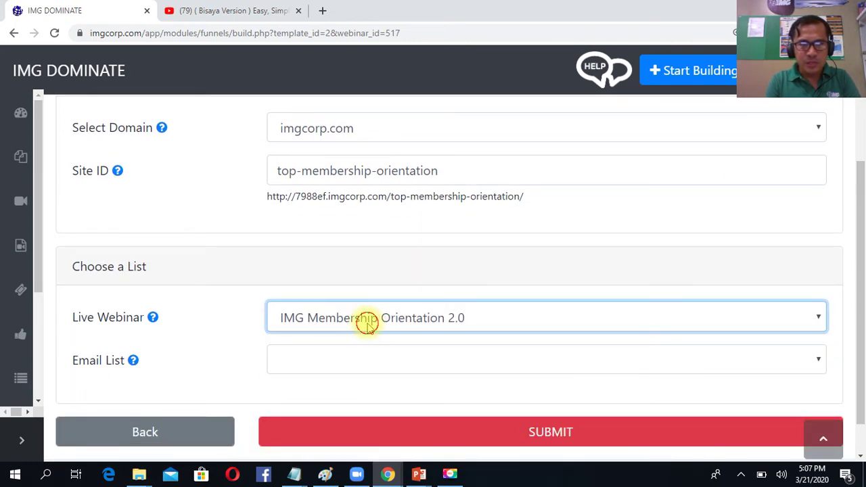
click(369, 327)
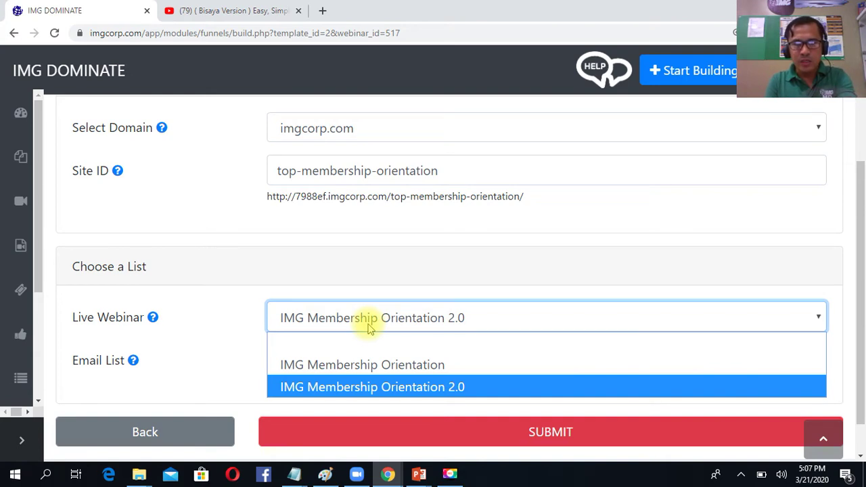
click(399, 387)
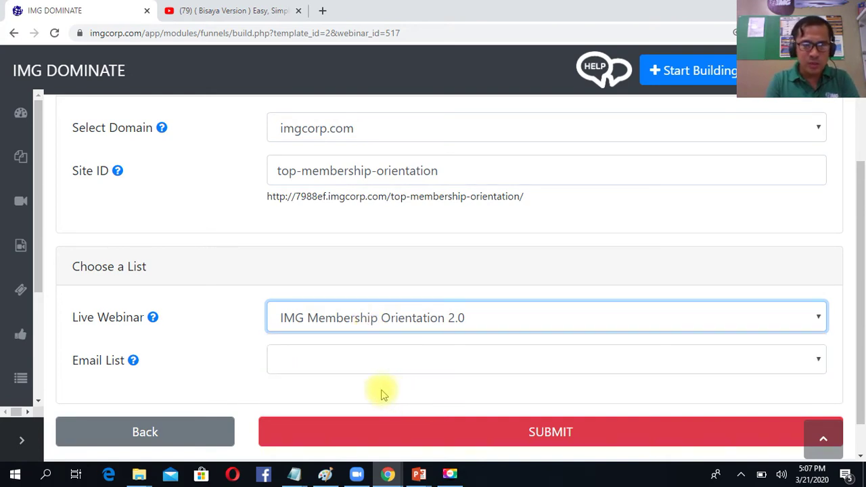
click(390, 348)
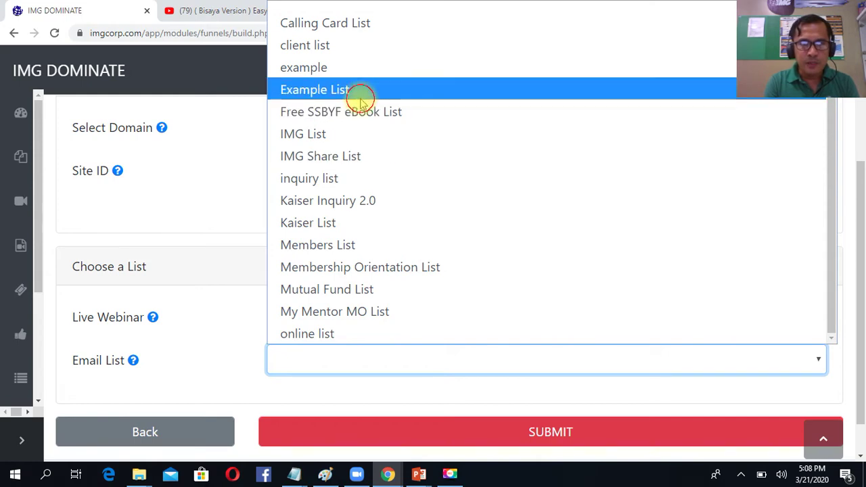
click(359, 94)
click(549, 431)
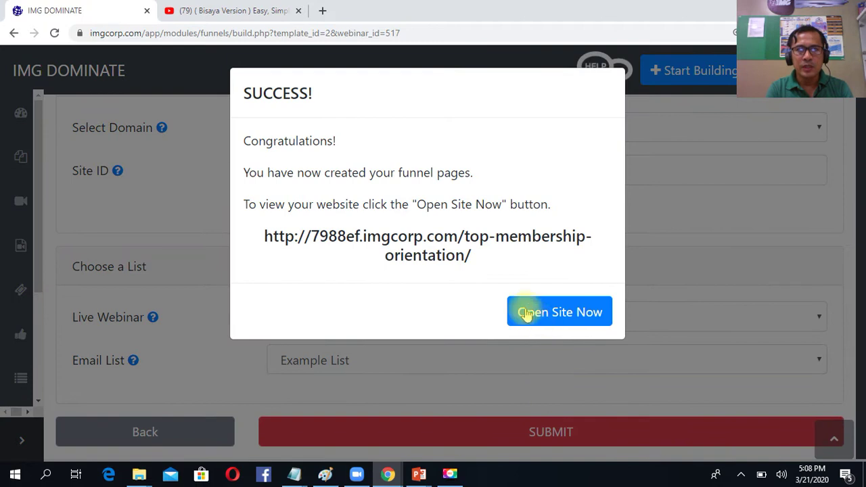
Load the new funnel's address in a fresh tab, then open the funnel site from the success message.
drag(488, 273, 265, 237)
key(ctrl+c)
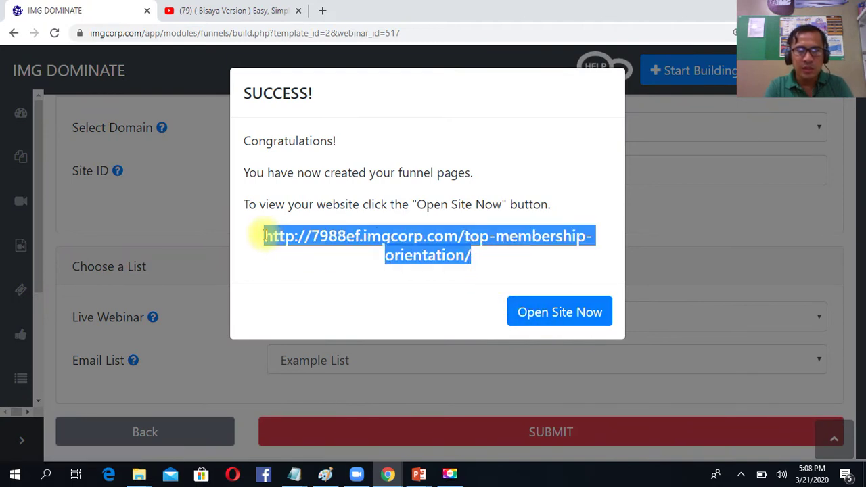
click(324, 11)
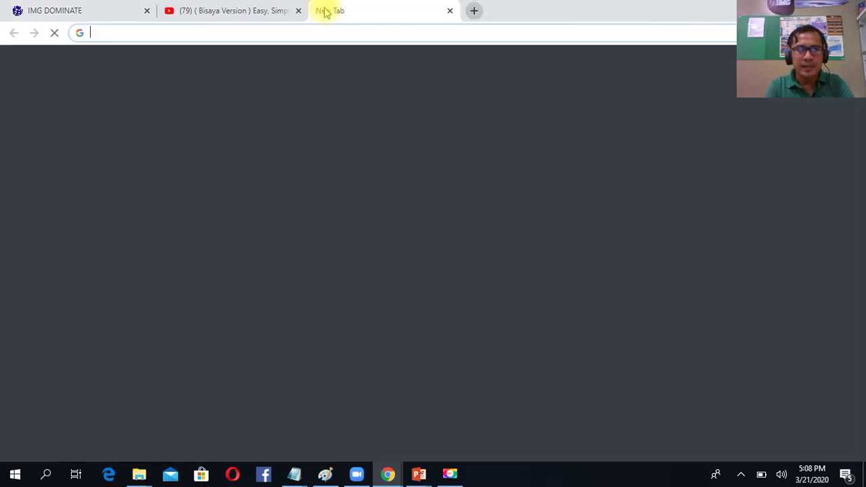
key(ctrl+v)
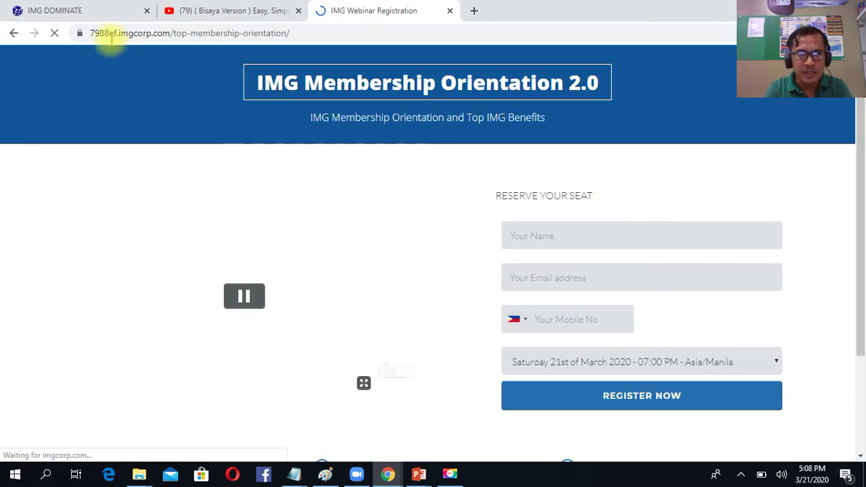
click(69, 5)
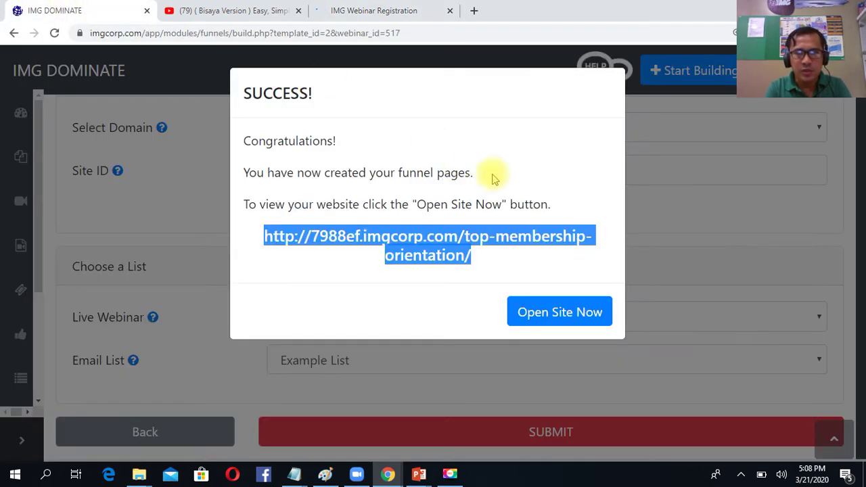
click(566, 317)
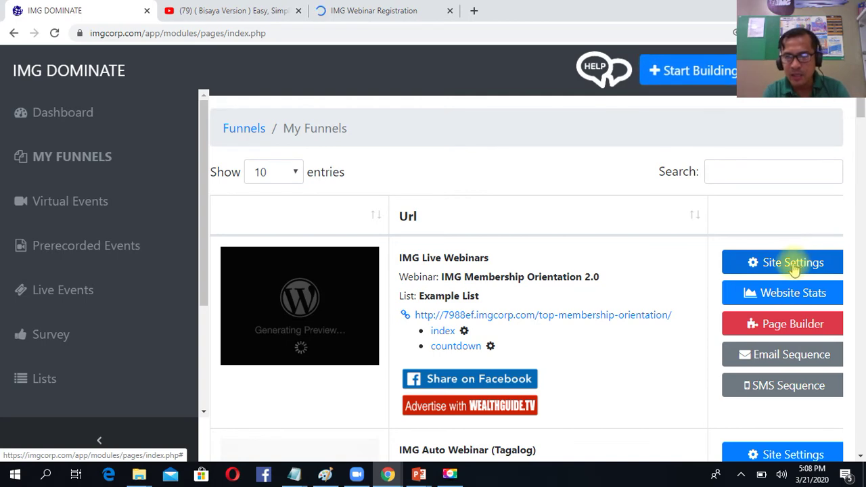
Review the funnel's site settings keeping imgcorp.com as domain, then open its Email Sequence.
click(794, 264)
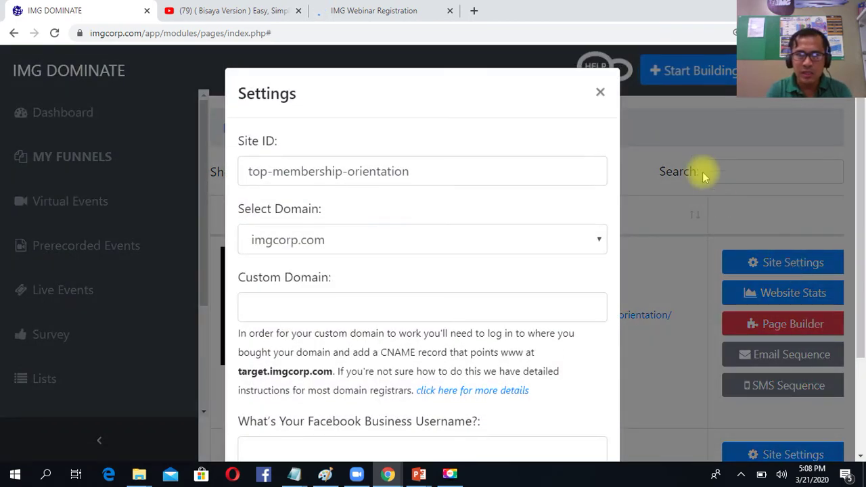
click(555, 238)
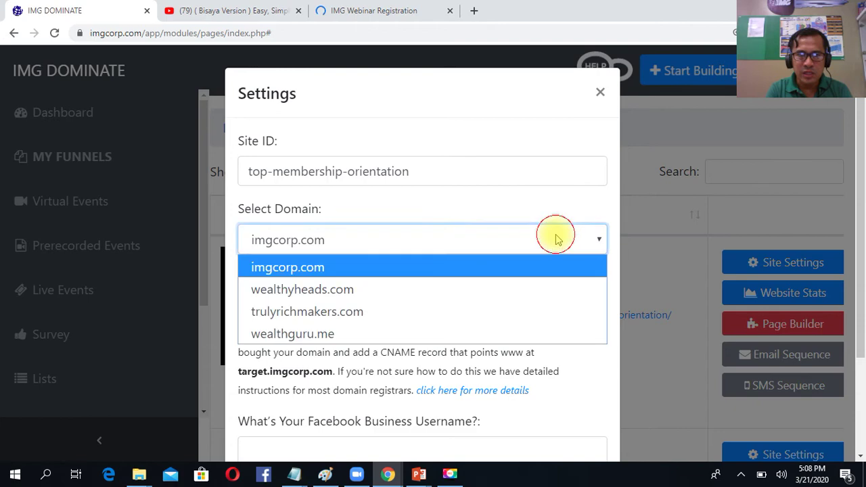
click(557, 238)
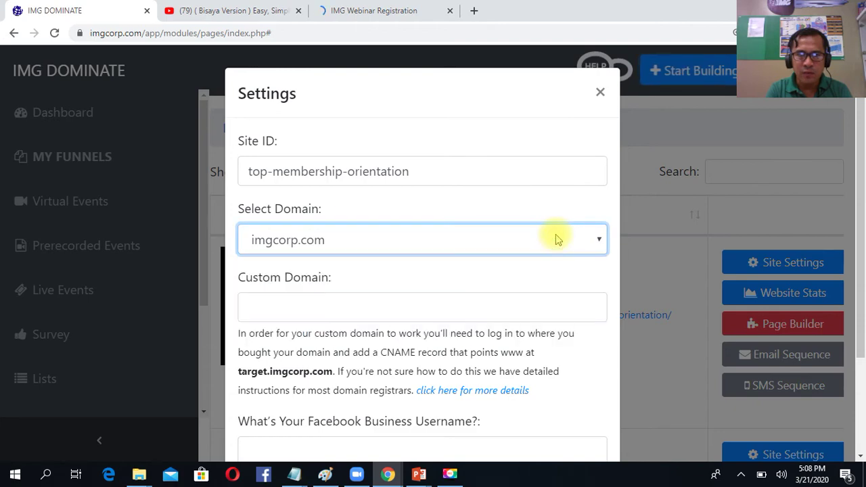
click(600, 90)
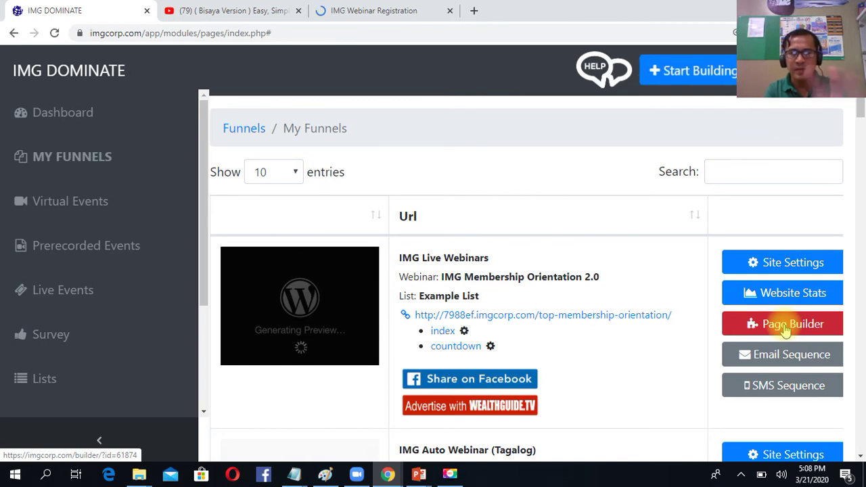
click(790, 356)
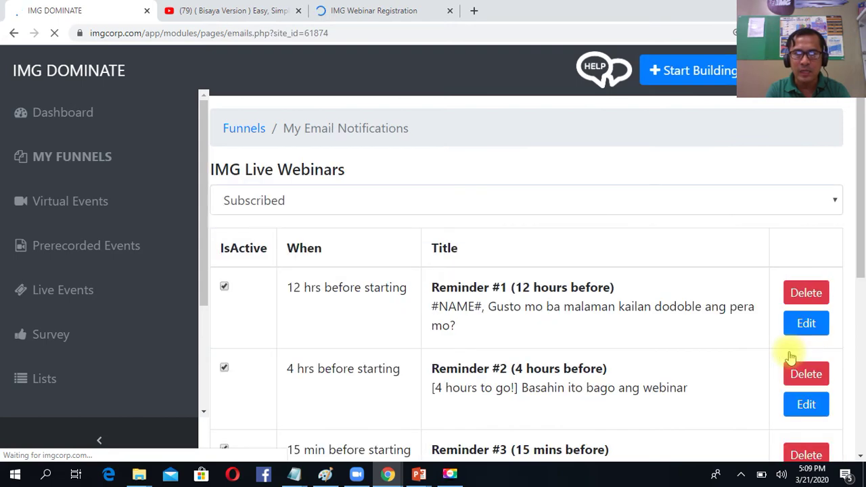
scroll(861, 178, down, 5)
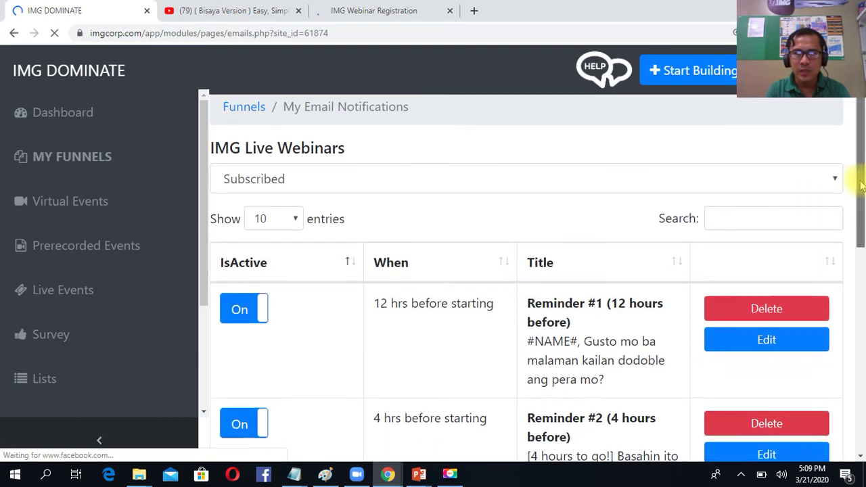
drag(863, 271, 860, 206)
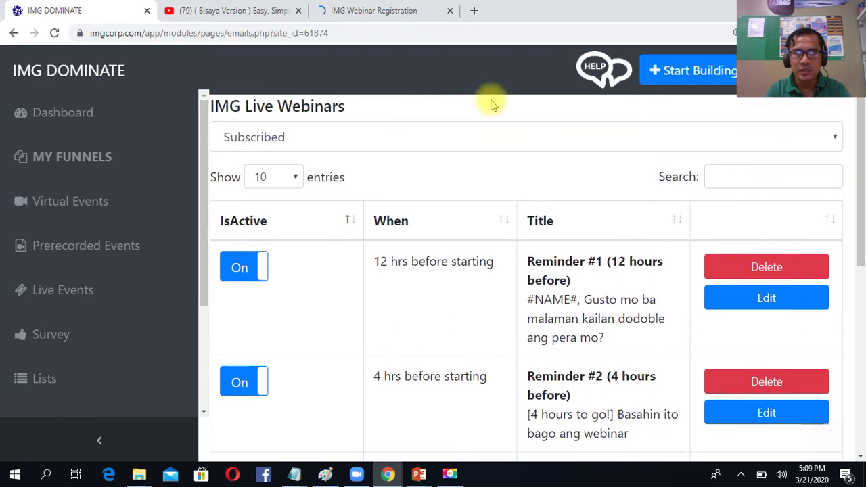
click(345, 12)
Register a test attendee using the saved name, e-mail and mobile number, then return to IMG Dominate.
click(574, 242)
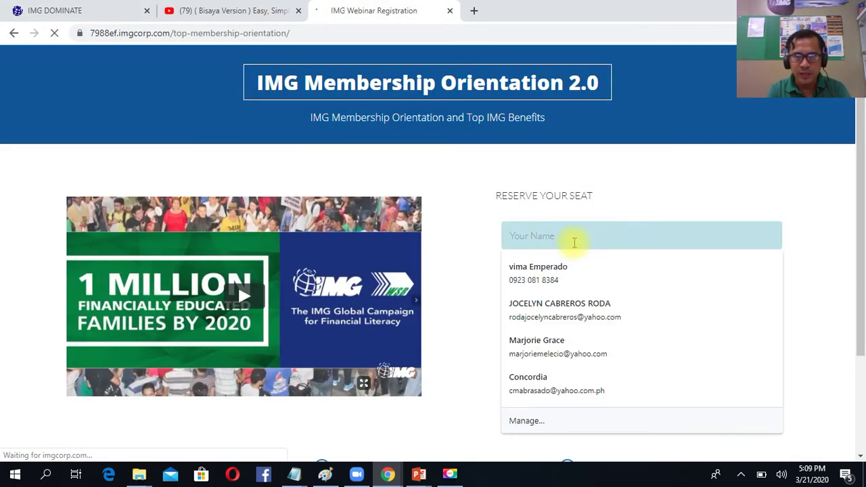
text(de)
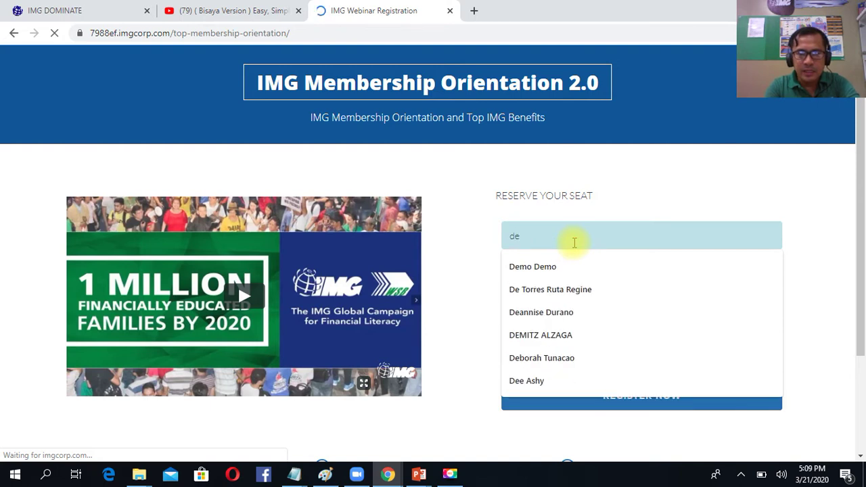
click(575, 264)
click(538, 277)
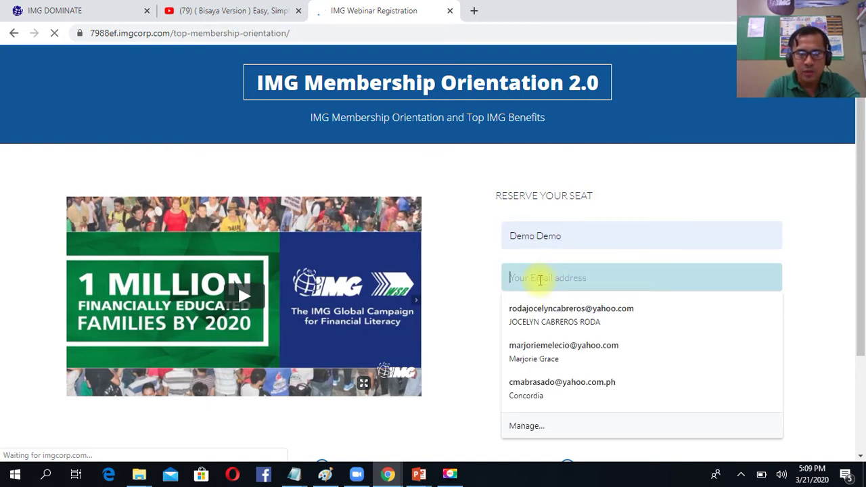
text(demo@demo.com)
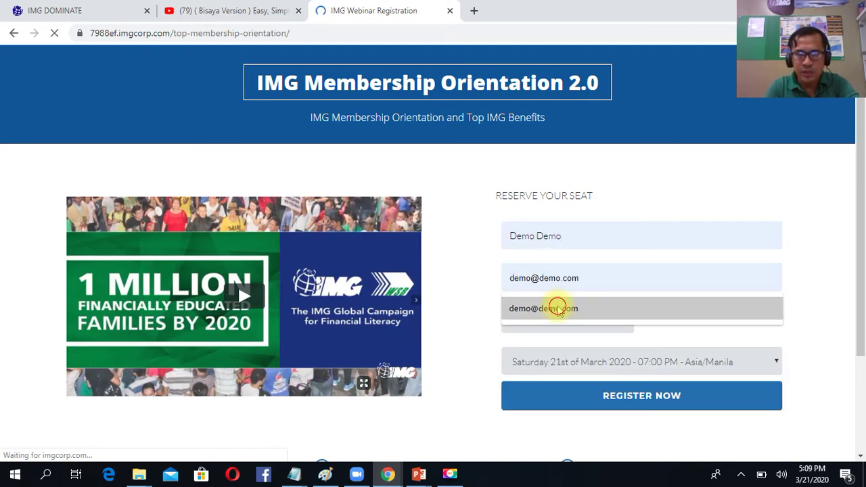
click(557, 308)
click(547, 316)
click(548, 140)
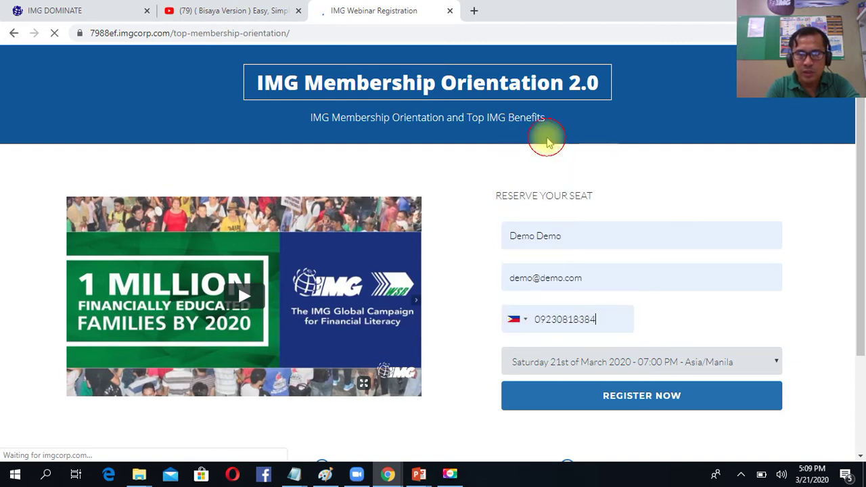
key(ctrl+plus)
key(ctrl+plus)
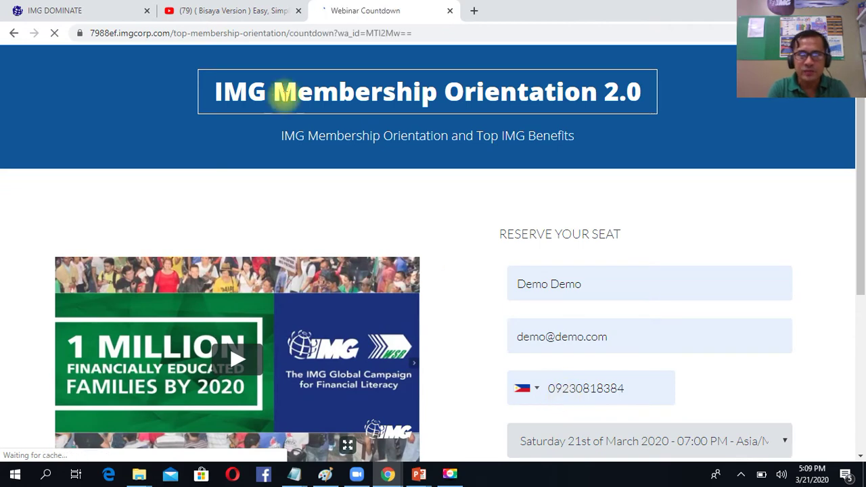
click(73, 8)
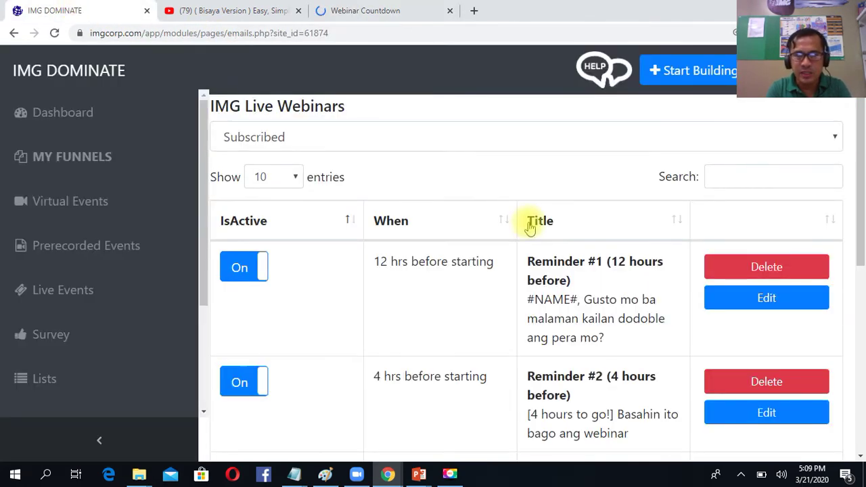
Scroll through the reminder emails table, then view the booking countdown (under 1 hour 50 minutes).
scroll(862, 218, down, 1)
drag(861, 218, 861, 325)
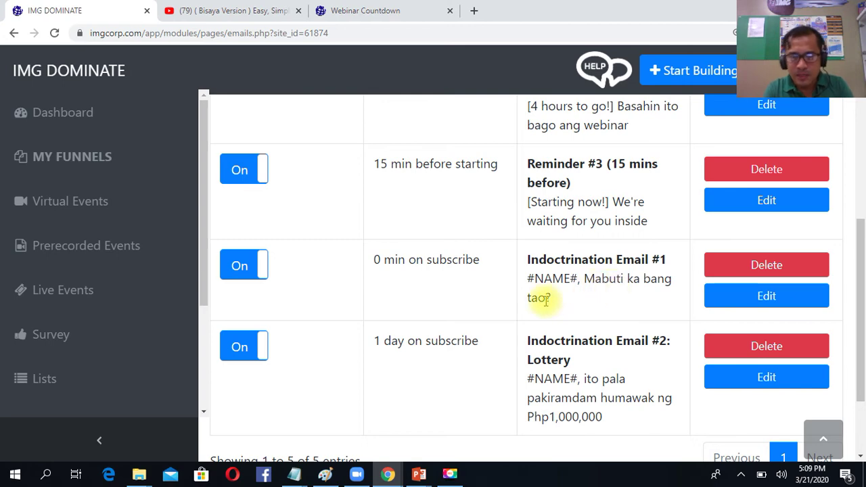
drag(862, 329, 862, 277)
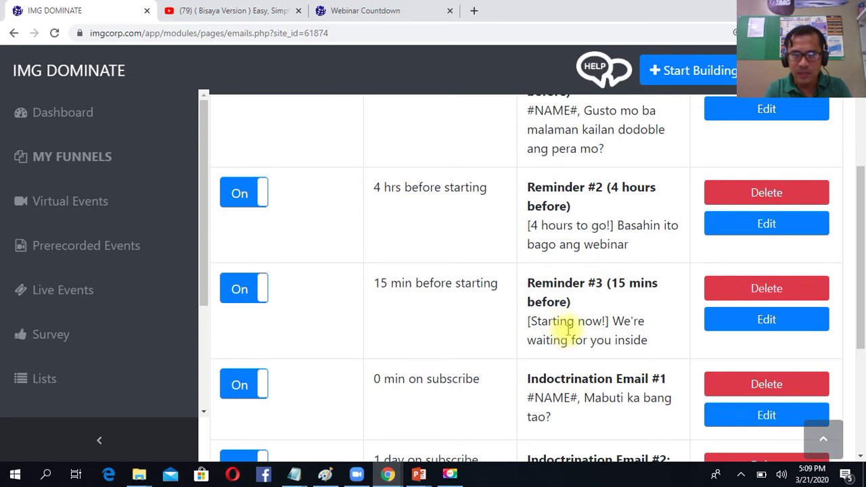
mouse_move(860, 329)
mouse_down()
mouse_move(863, 269)
mouse_move(860, 321)
mouse_up()
click(371, 8)
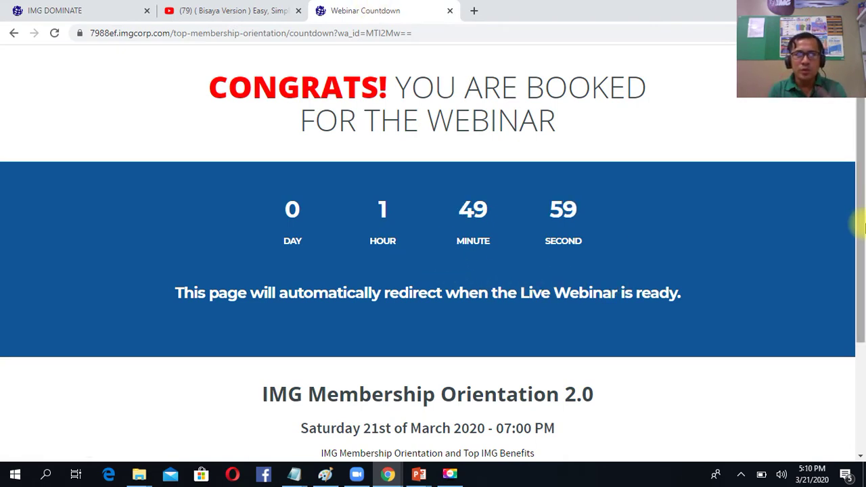
Glance at the YouTube video and countdown page, then return to IMG Dominate's emails page.
click(233, 17)
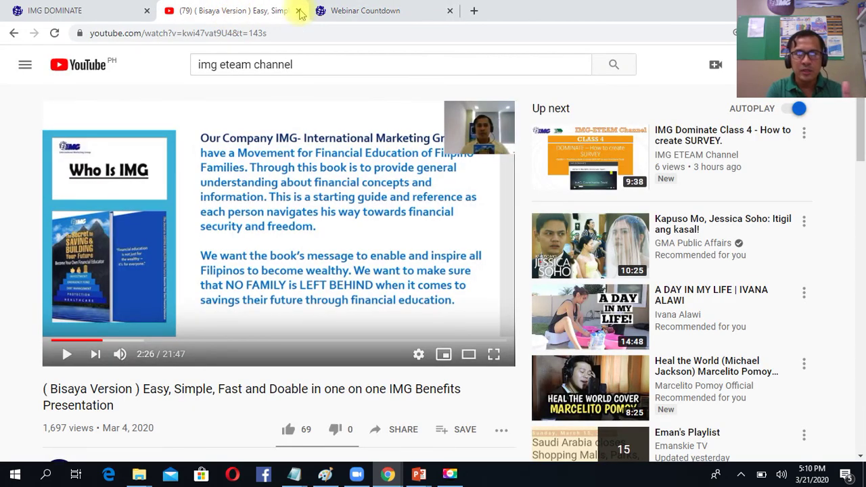
click(360, 13)
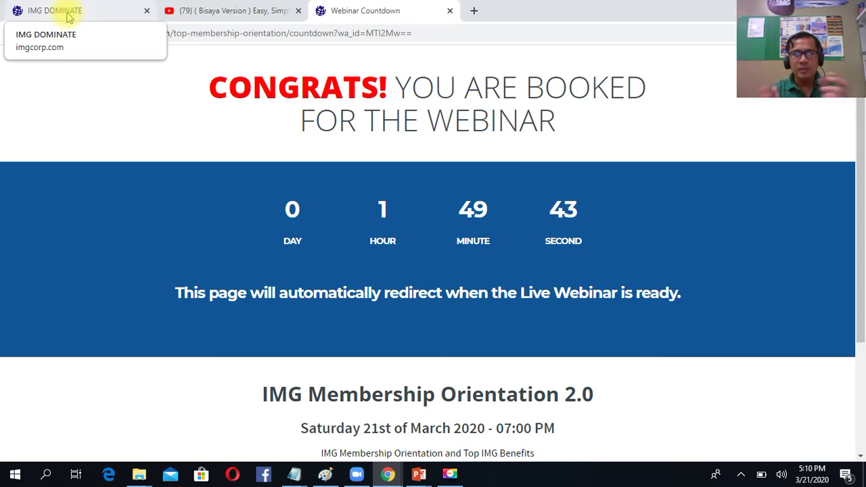
click(226, 6)
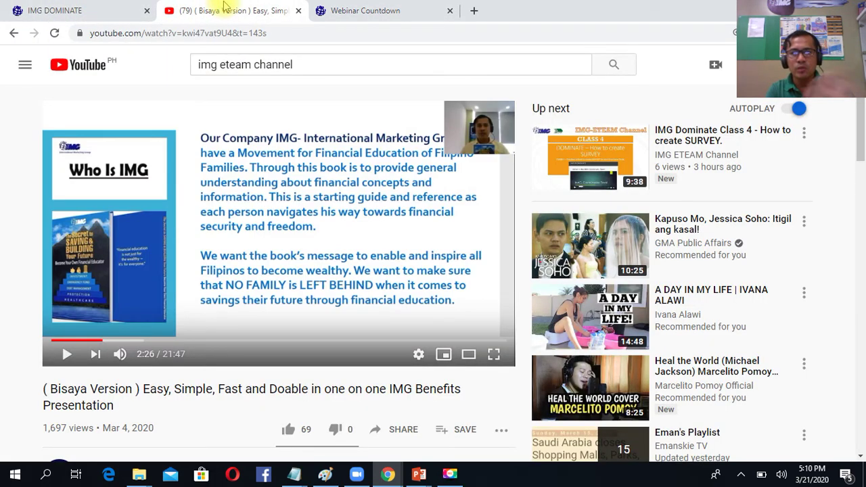
click(84, 19)
drag(860, 189, 850, 126)
Go to My Funnels and open the Virtual Events webinar list.
click(93, 165)
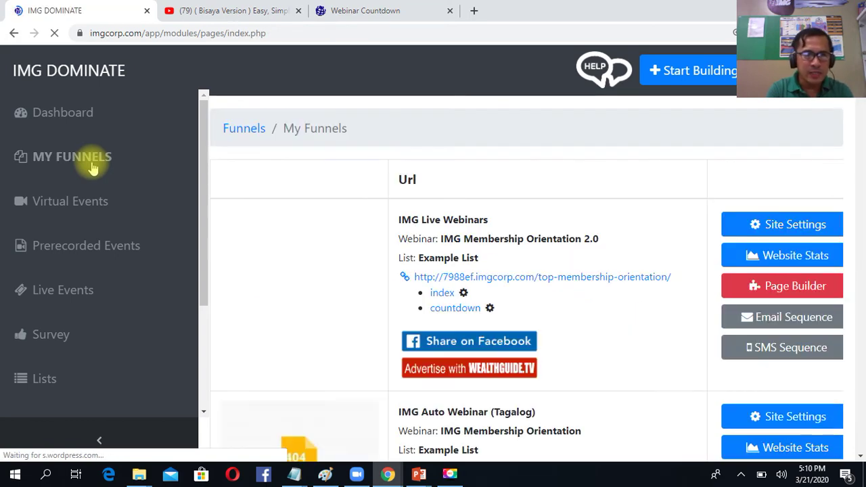
click(96, 203)
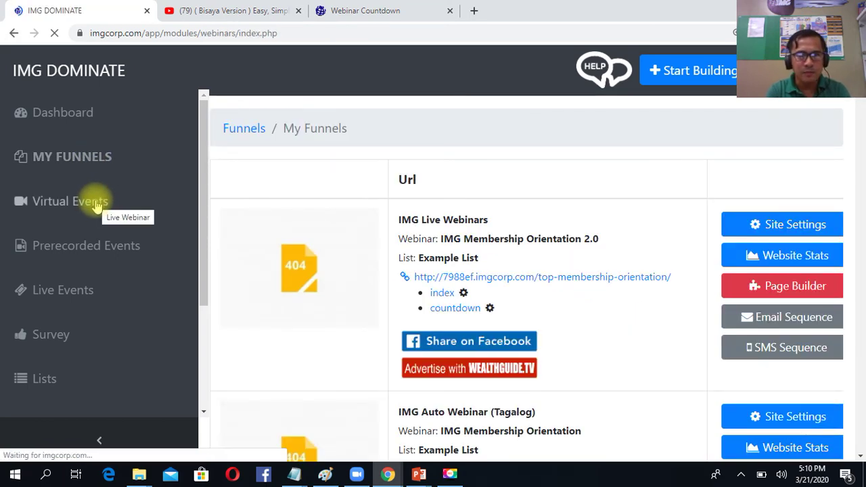
drag(861, 154, 863, 209)
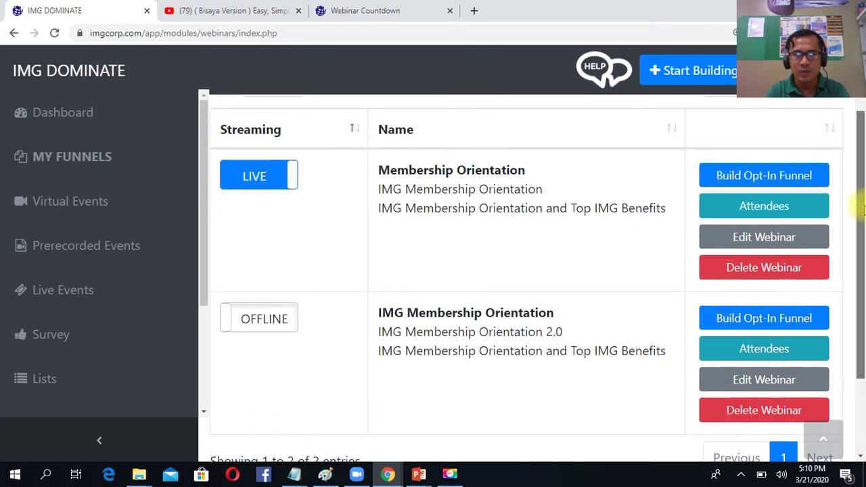
Switch IMG Membership Orientation to LIVE with the message 'Hi! Welcome to my Events' and view its attendees.
click(255, 319)
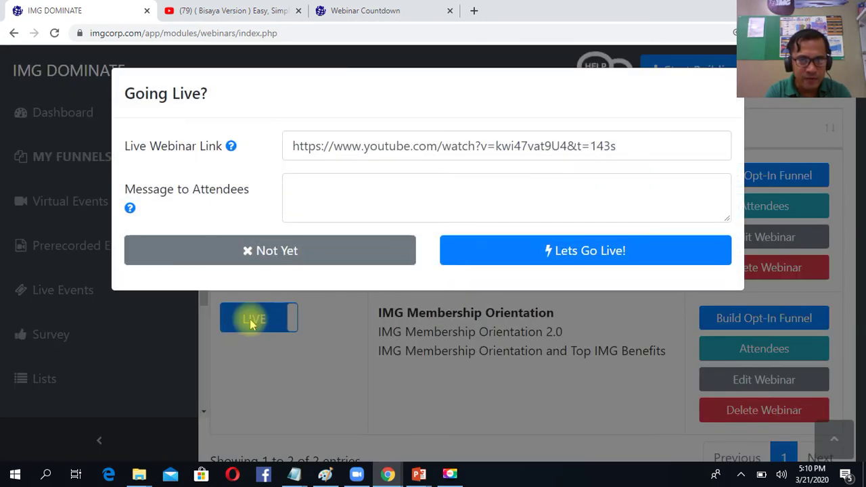
click(423, 196)
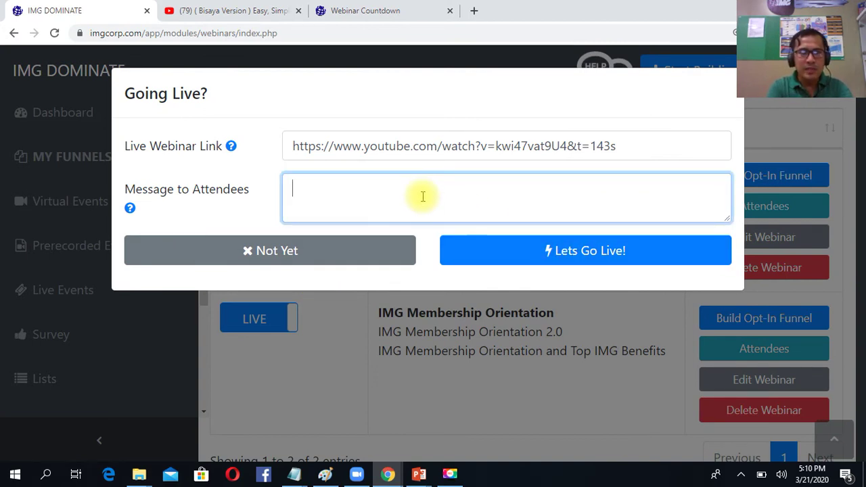
text(H)
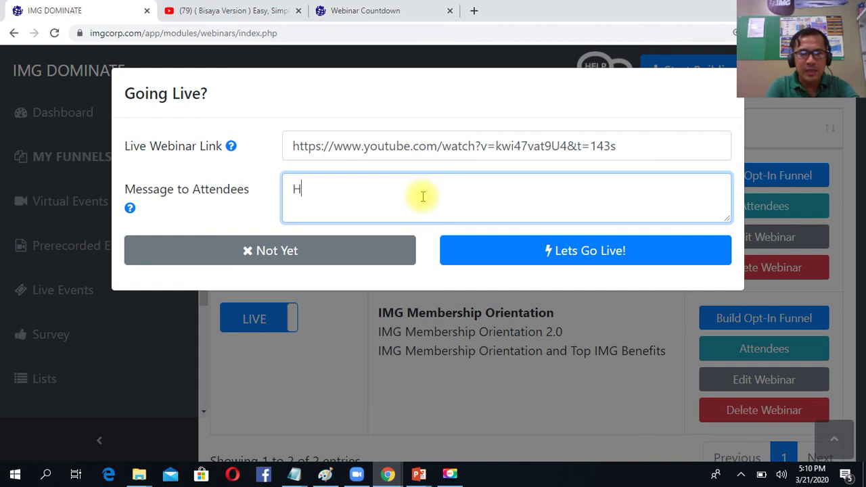
text(i! Welcome to my Events)
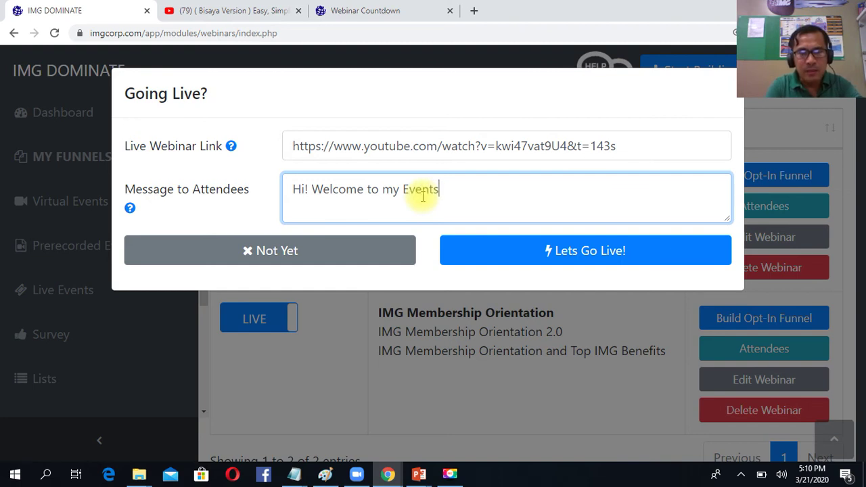
click(514, 255)
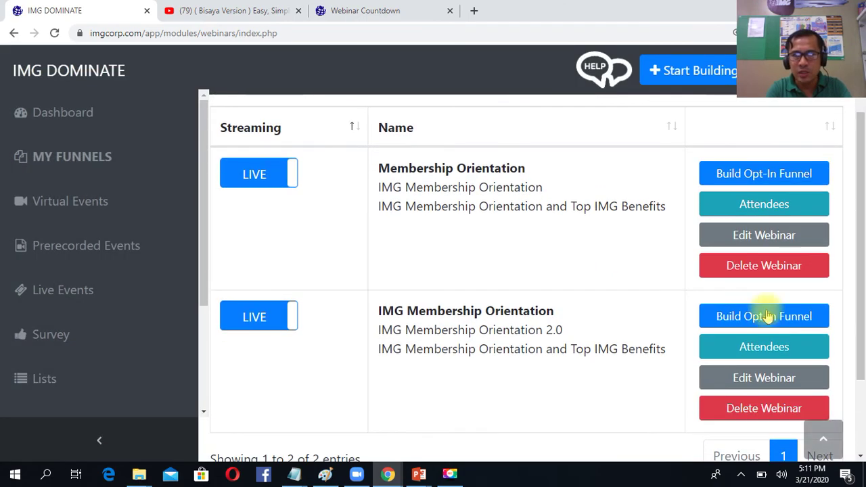
click(732, 346)
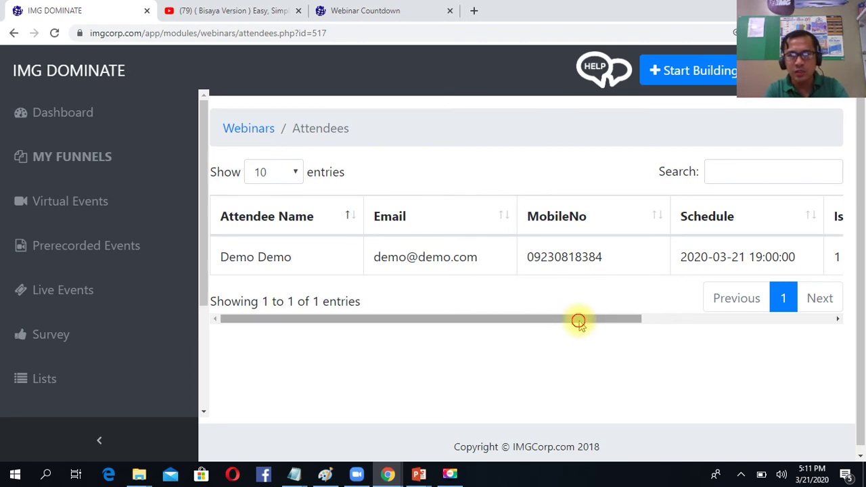
drag(579, 321, 248, 68)
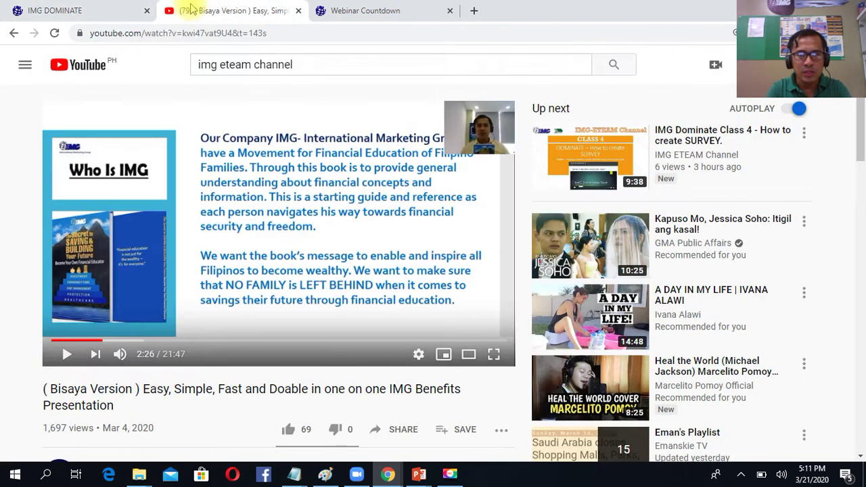
click(88, 11)
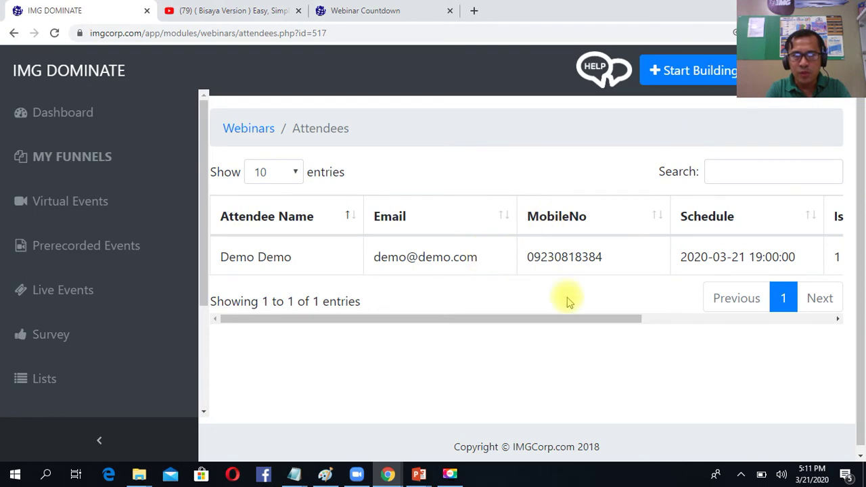
drag(572, 319, 539, 330)
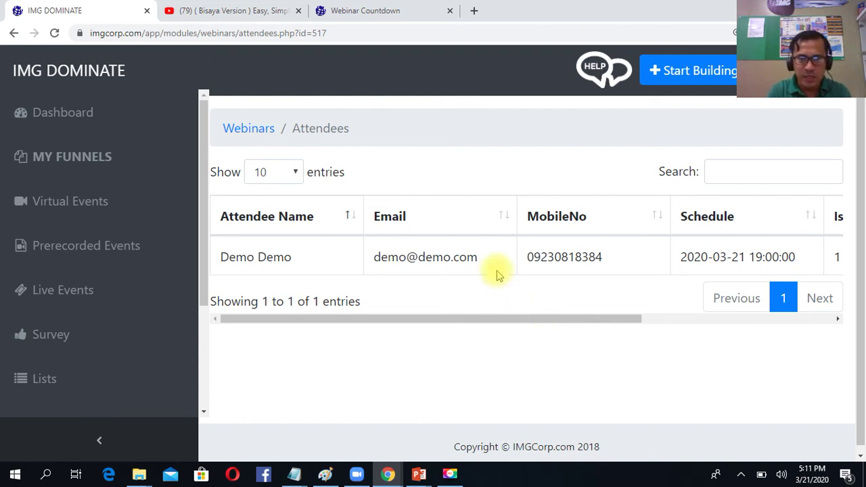
drag(492, 256, 373, 264)
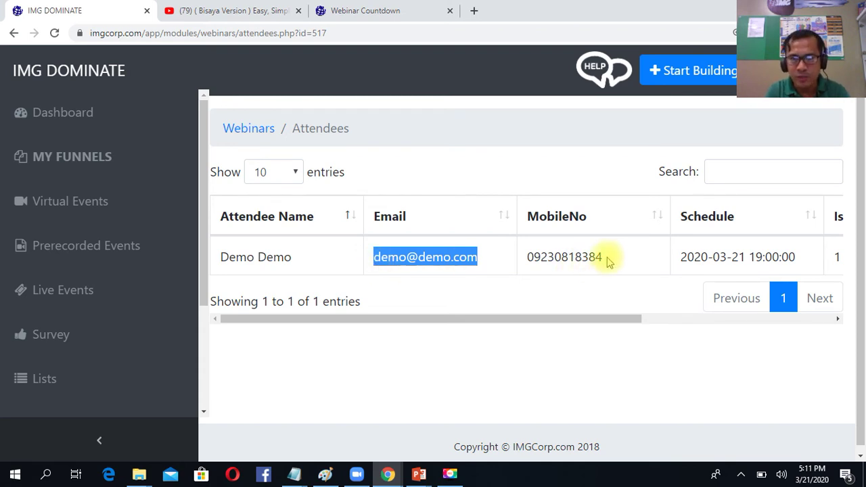
drag(606, 261, 531, 254)
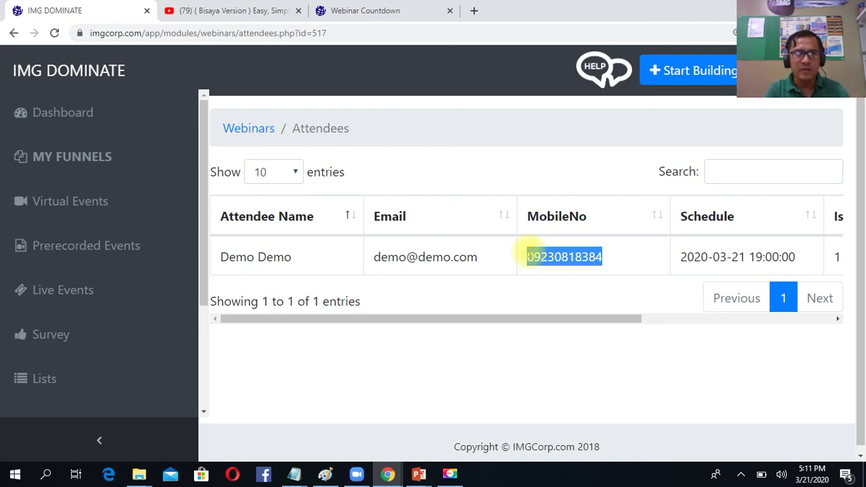
click(80, 202)
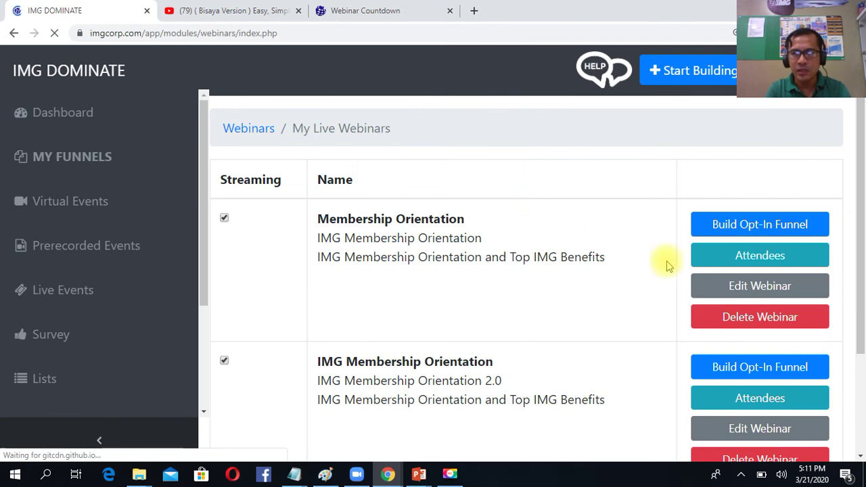
Open My Funnels, check the countdown and YouTube pages, then return to IMG Dominate.
drag(858, 242, 863, 306)
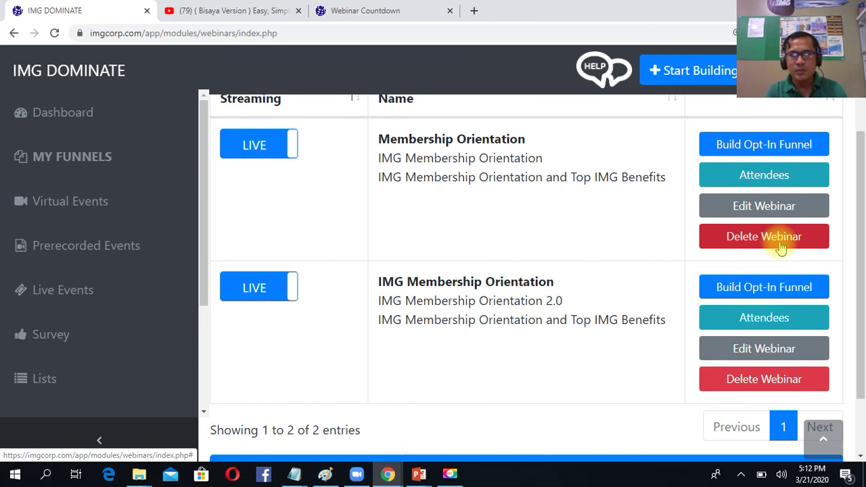
drag(858, 286, 863, 231)
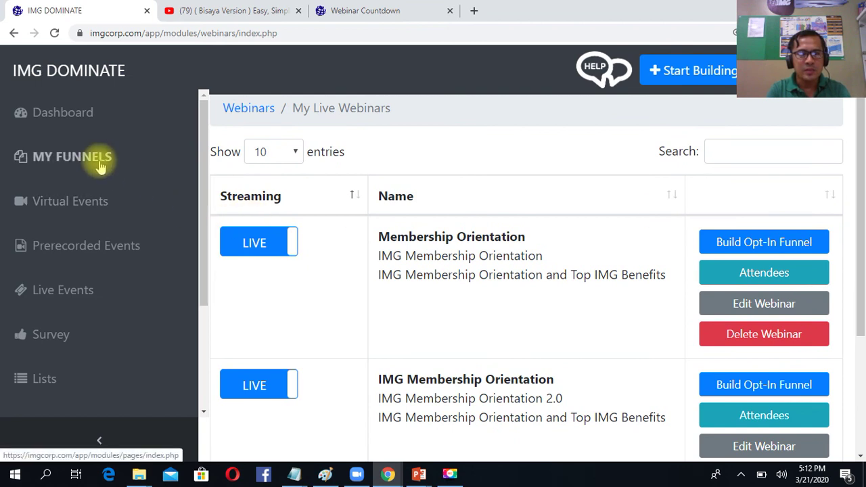
click(100, 165)
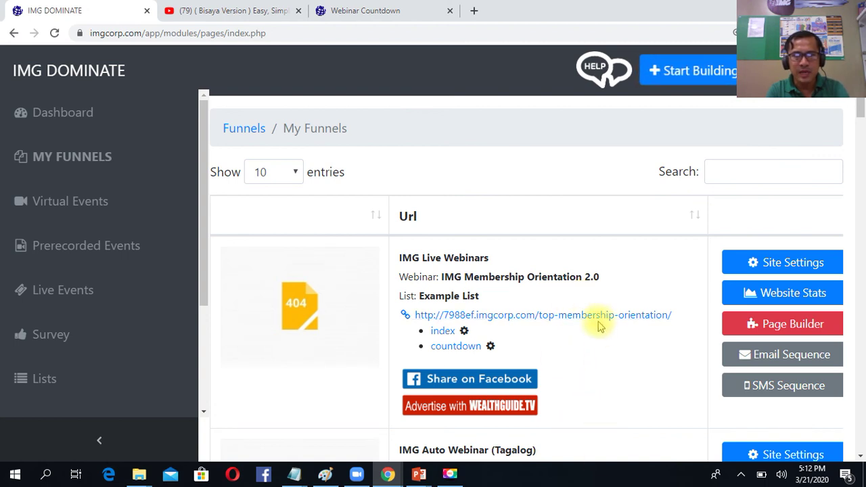
click(383, 11)
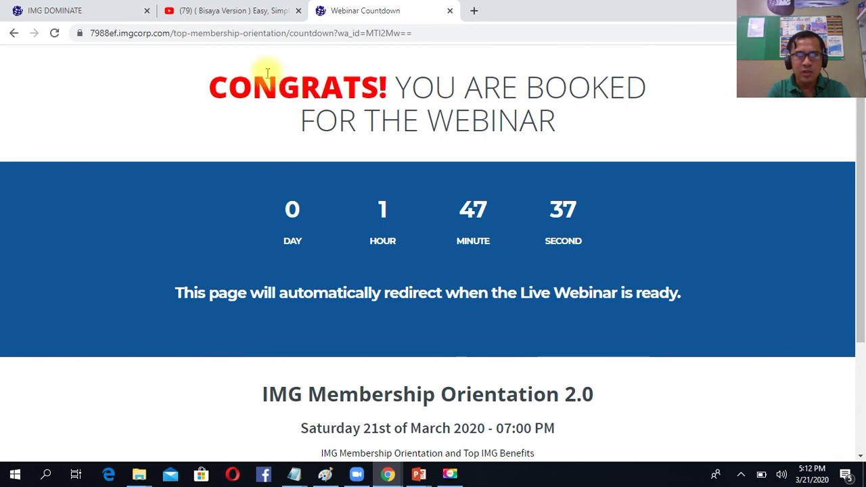
click(220, 11)
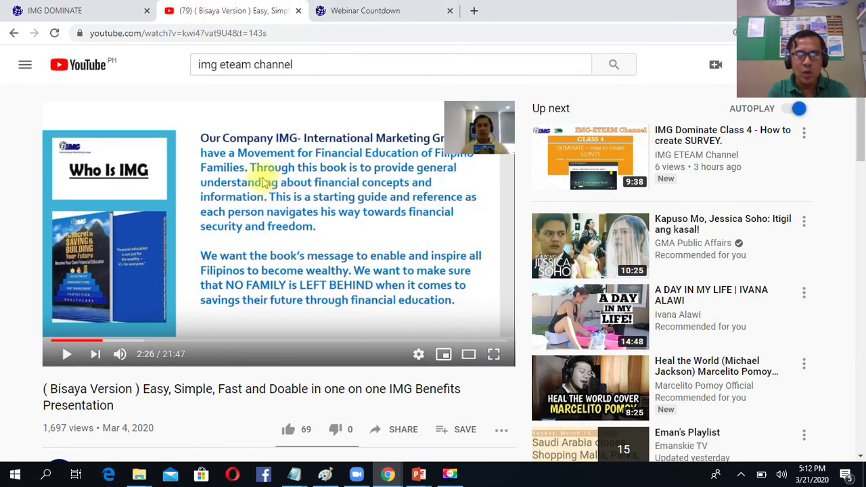
click(54, 12)
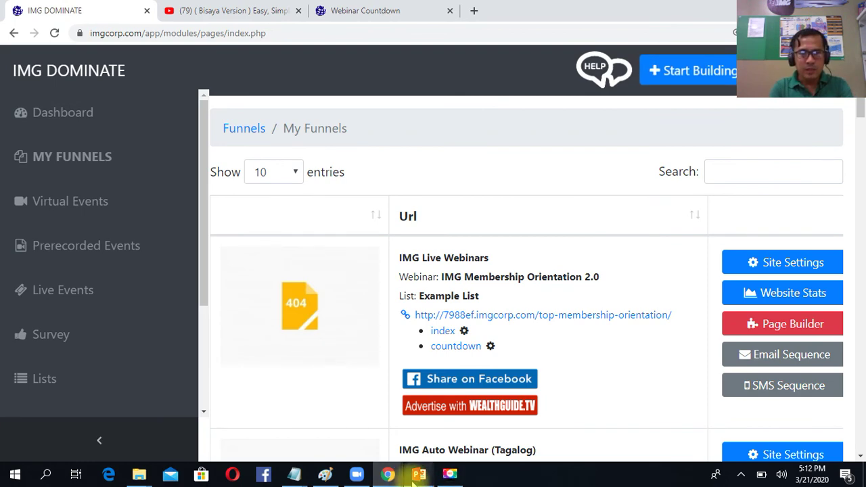
Bring the CLASS 7 PowerPoint deck forward and select slide 2 about the next class.
mouse_move(414, 476)
click(371, 445)
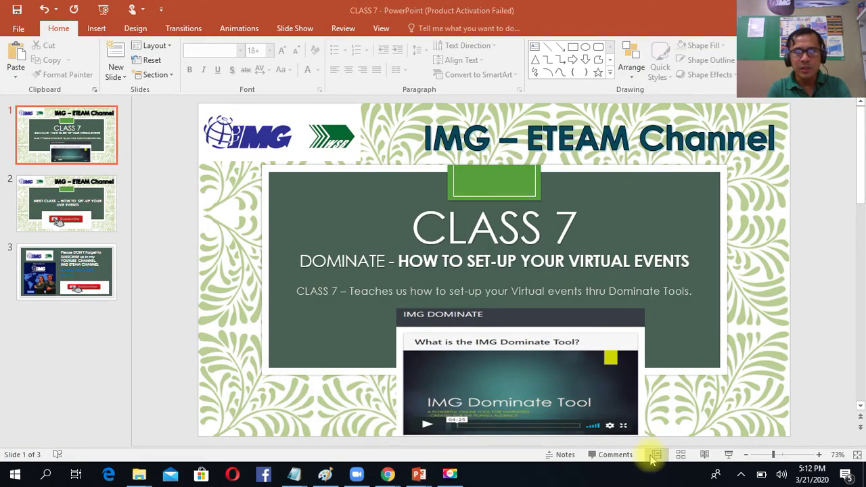
click(62, 206)
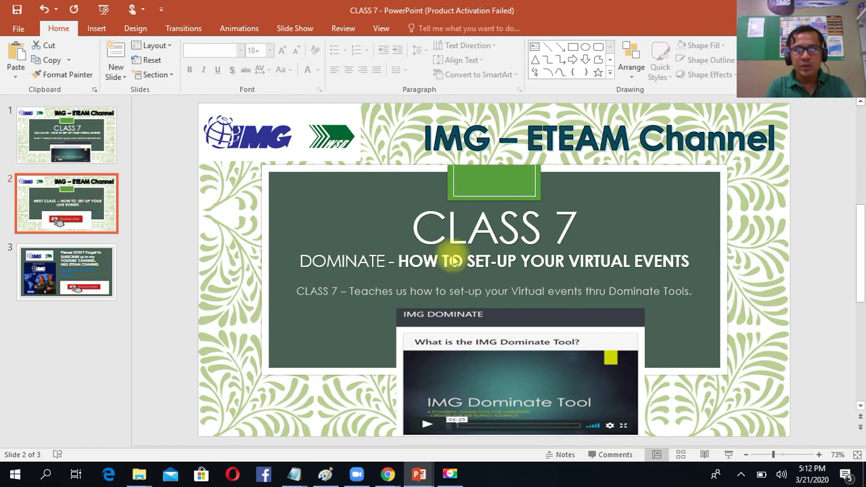